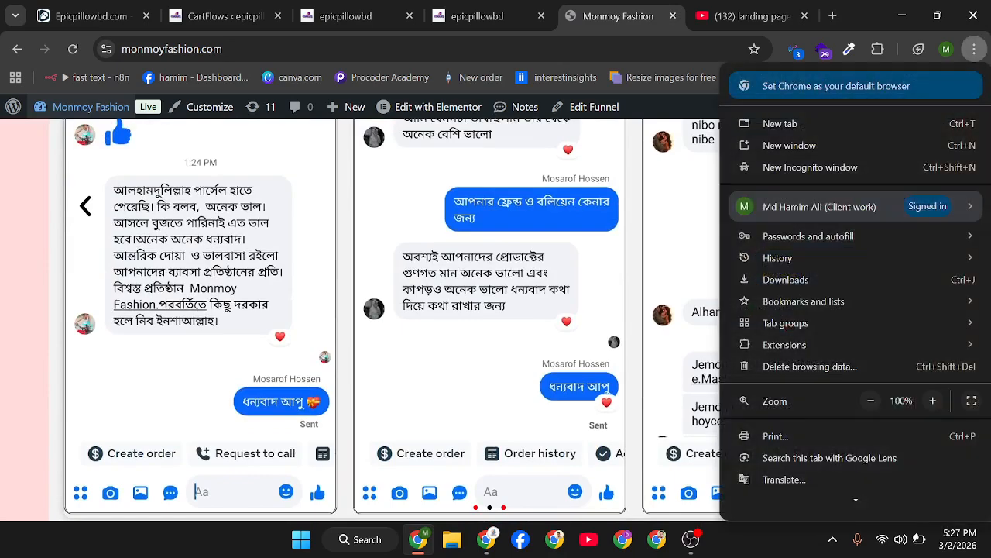
- Examine the customer reviews and FAQ sections of the Monmoy Fashion page at 75% zoom and reset the page zoom
{"action": "left_click", "coordinate": [871, 400]}
{"action": "left_click", "coordinate": [871, 400]}
{"action": "left_click", "coordinate": [871, 400]}
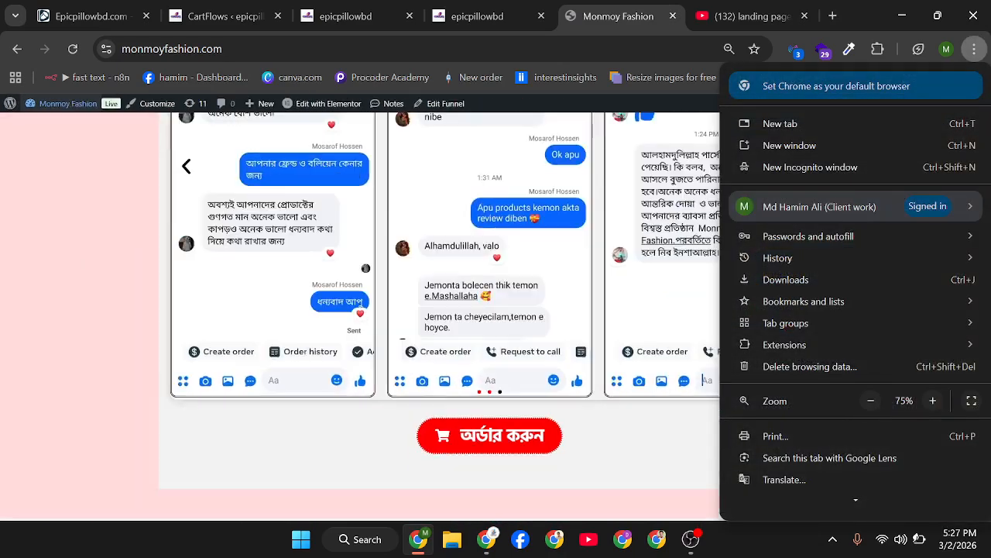
{"action": "left_click", "coordinate": [635, 316]}
{"action": "scroll", "coordinate": [635, 316], "scroll_direction": "up", "scroll_amount": 3}
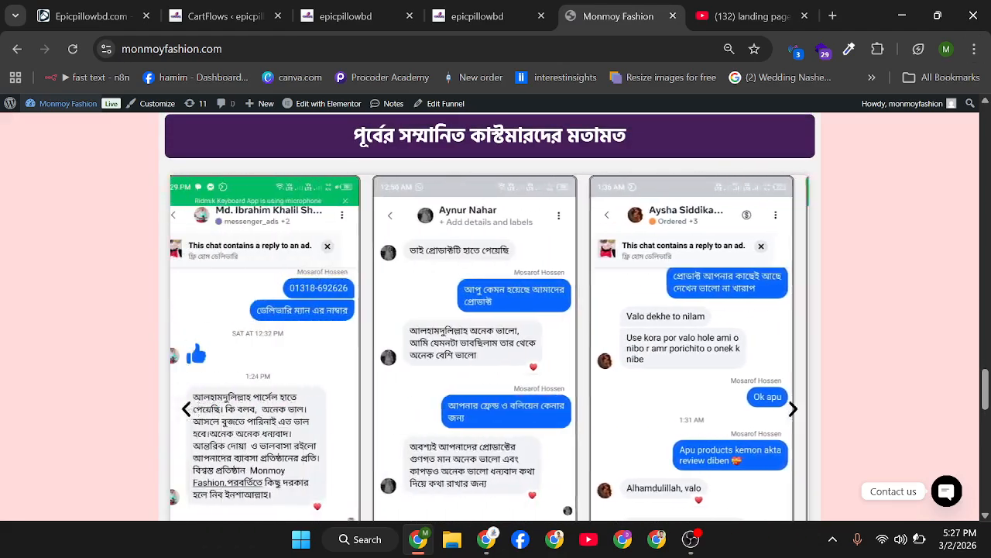
{"action": "scroll", "coordinate": [705, 119], "scroll_direction": "down", "scroll_amount": 7}
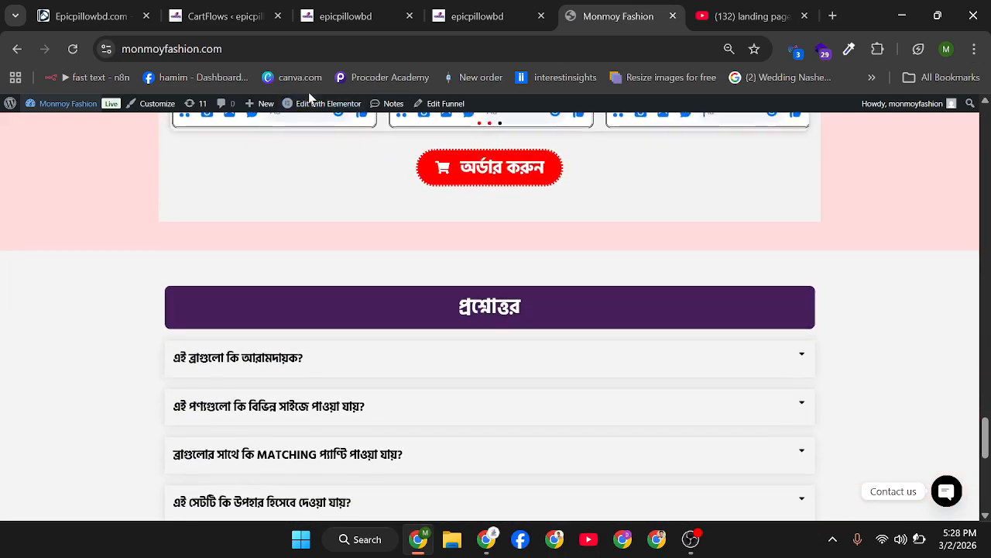
{"action": "left_click", "coordinate": [729, 50]}
{"action": "left_click", "coordinate": [733, 83]}
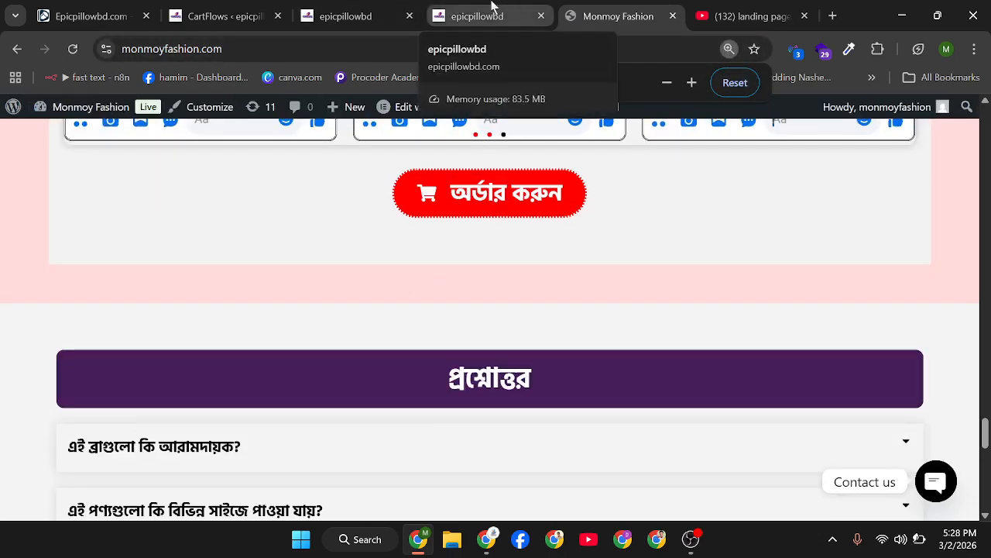
- Check the epicpillowbd.com landing page and open the Monmoy Fashion WordPress dashboard in a new tab
{"action": "left_click", "coordinate": [444, 20]}
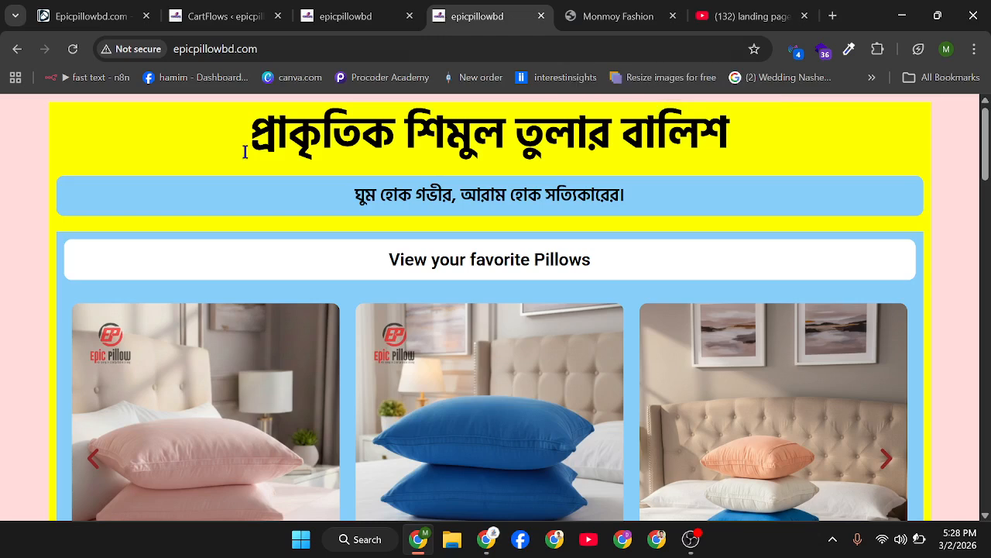
{"action": "left_click", "coordinate": [371, 54]}
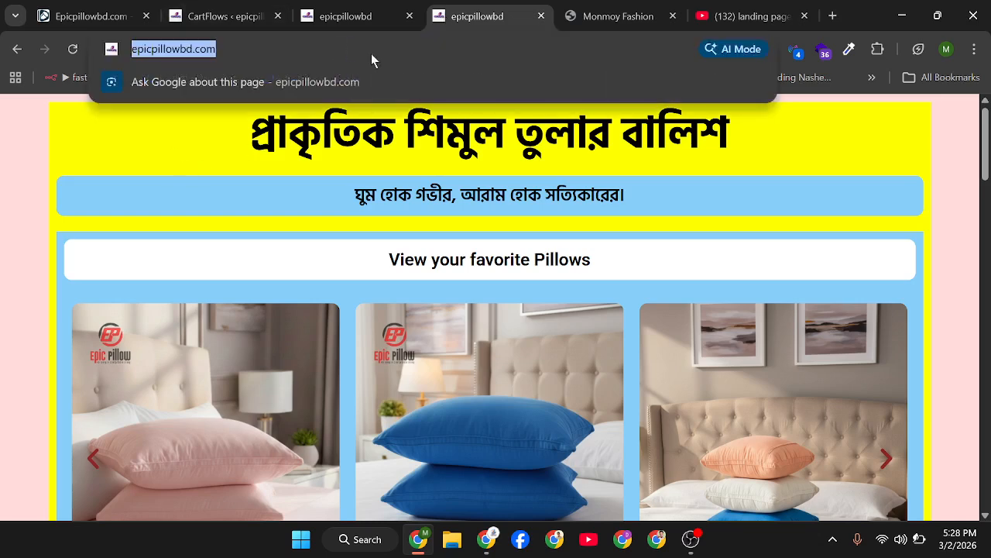
{"action": "left_click", "coordinate": [571, 14]}
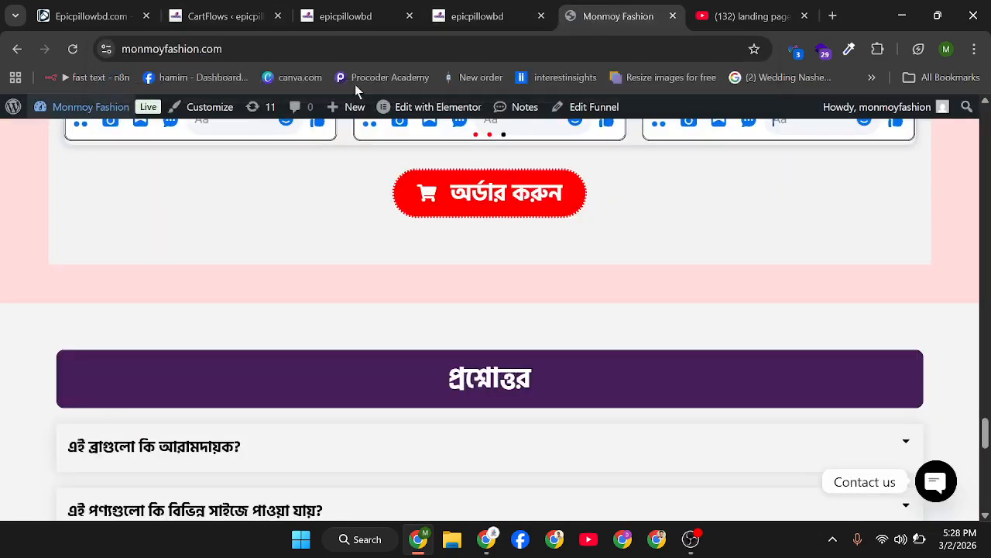
{"action": "right_click", "coordinate": [93, 113]}
{"action": "left_click", "coordinate": [172, 130]}
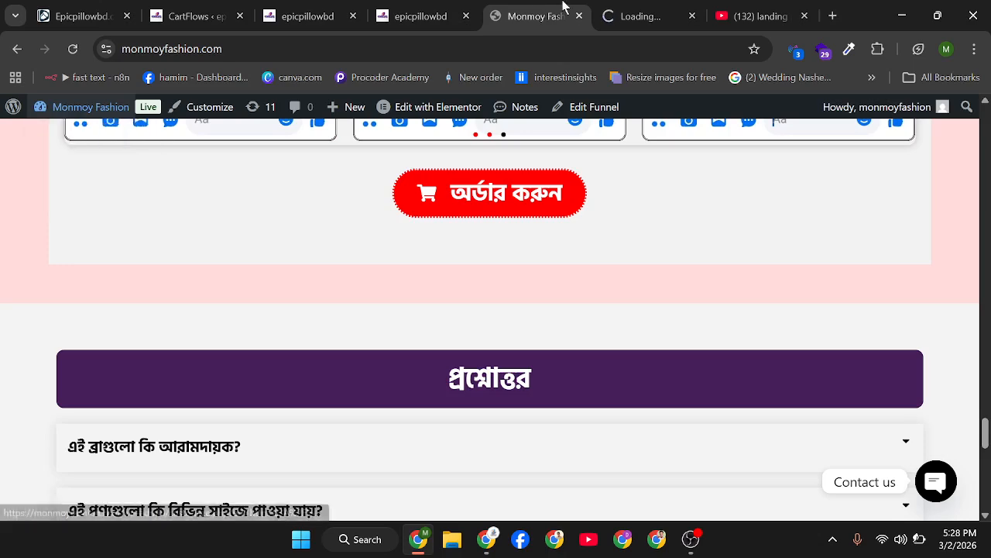
{"action": "left_click", "coordinate": [635, 16]}
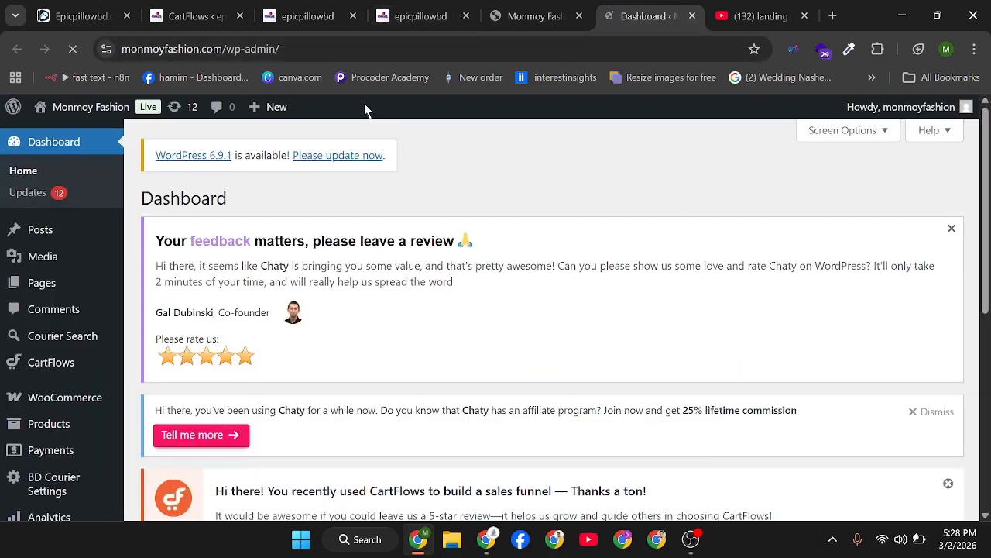
- Open the Monmoy Fashion home page in Elementor at its Site Settings
{"action": "left_click", "coordinate": [457, 10]}
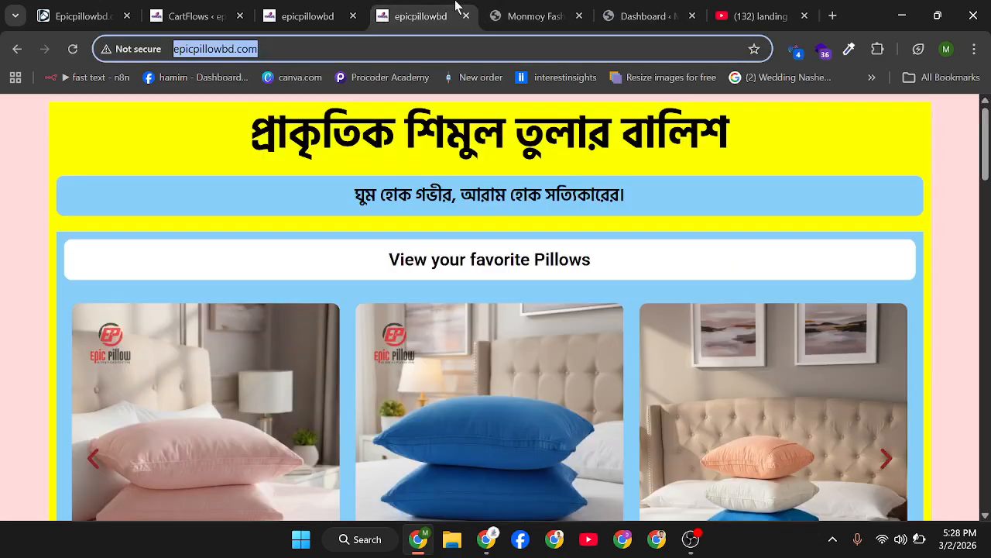
{"action": "left_click", "coordinate": [547, 16]}
{"action": "mouse_move", "coordinate": [442, 106]}
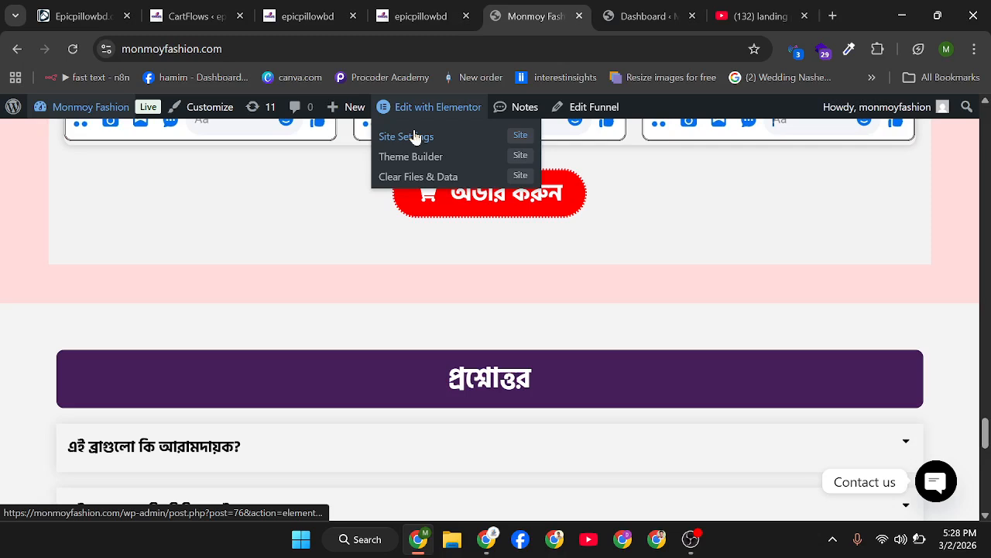
{"action": "left_click", "coordinate": [415, 136]}
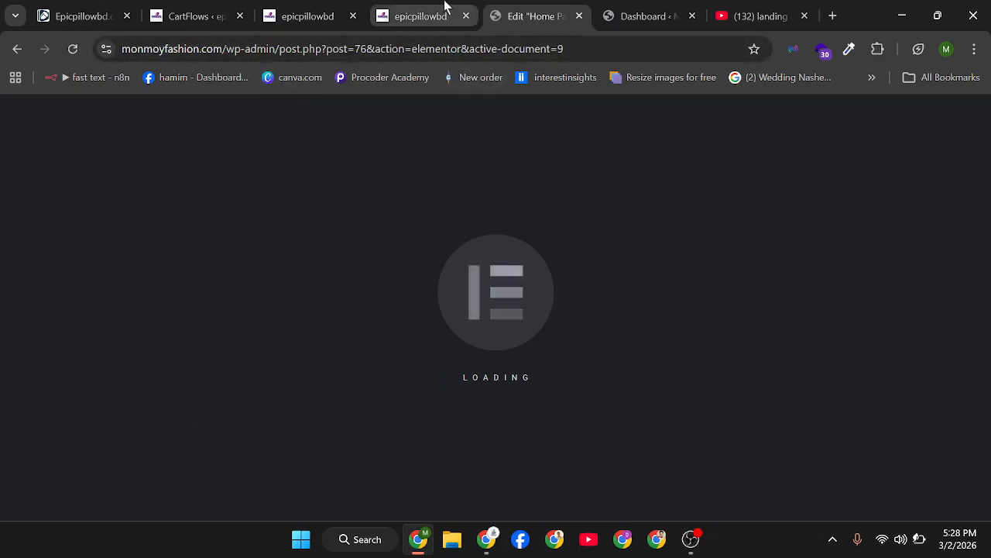
- Run an internet speed test on fast.com in a new tab
{"action": "left_click", "coordinate": [831, 15]}
{"action": "type", "text": "fast"}
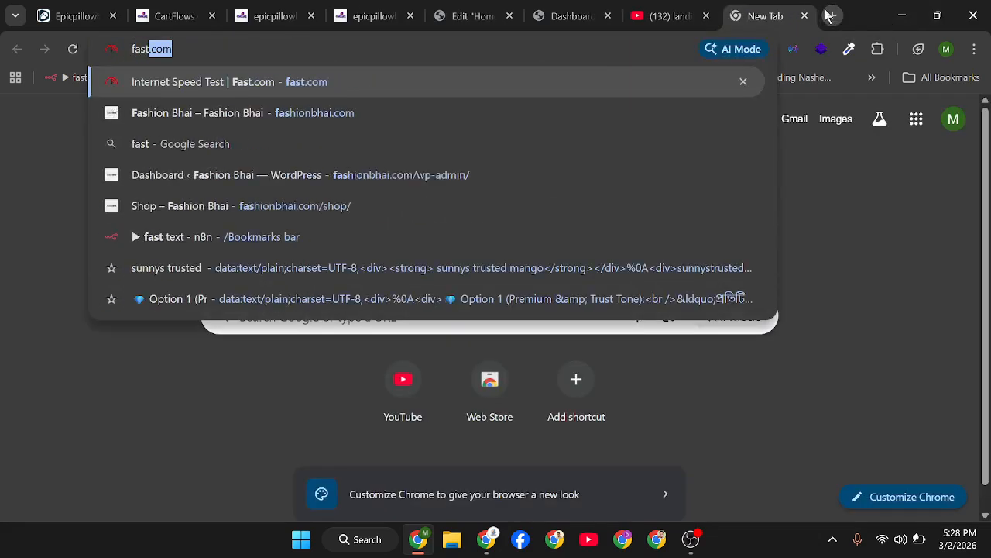
{"action": "key", "text": "Return"}
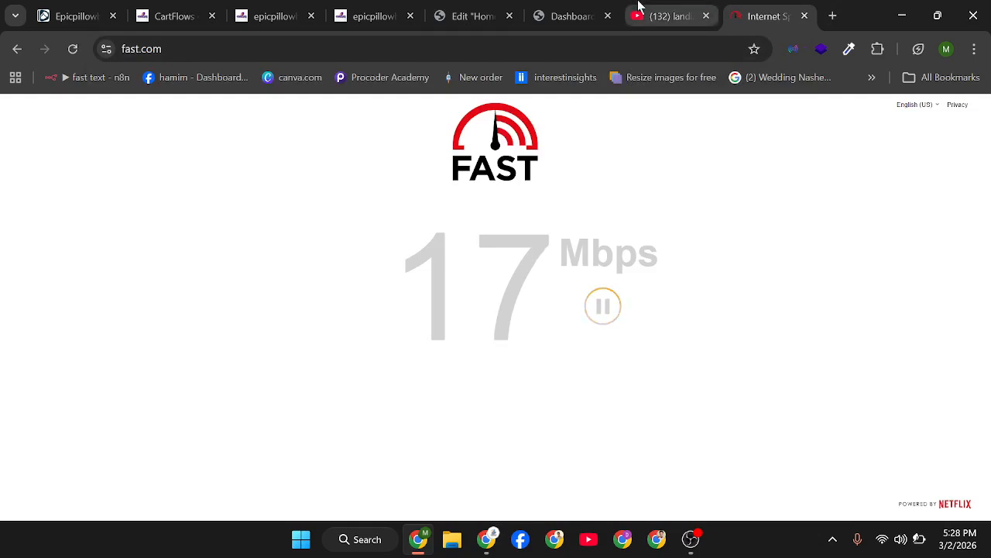
- Return to the Elementor home page editor, dismiss the top bar layout notice and close Site Settings
{"action": "left_click", "coordinate": [582, 6]}
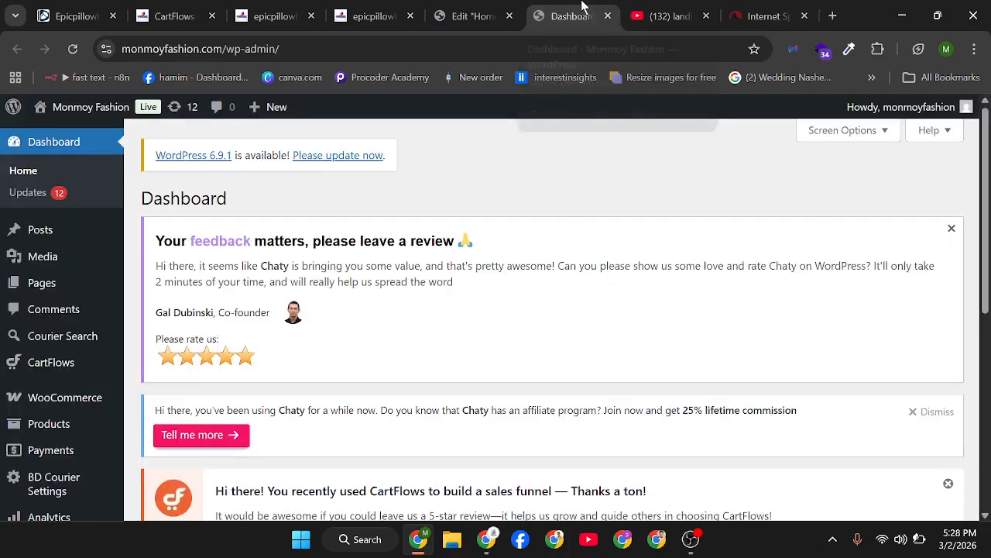
{"action": "left_click", "coordinate": [487, 7]}
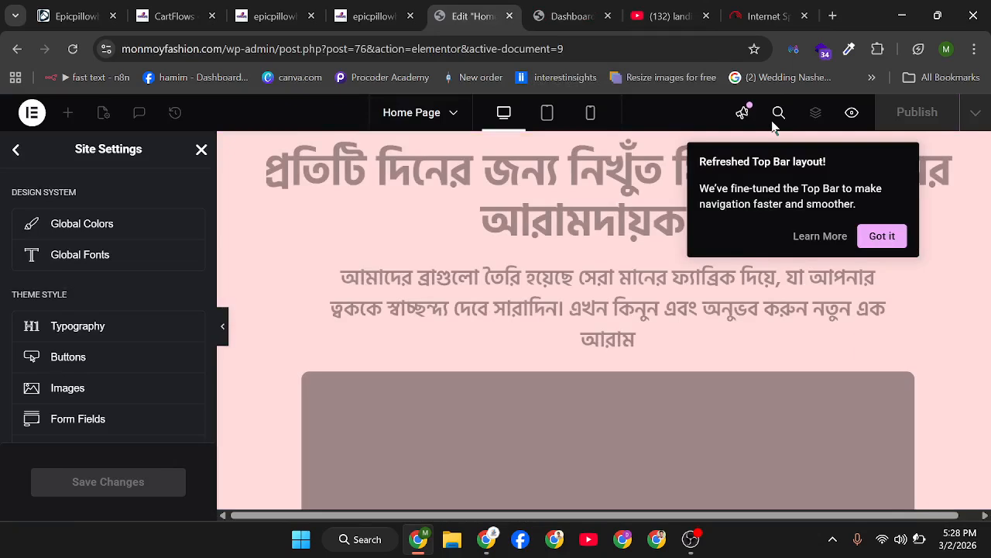
{"action": "left_click", "coordinate": [880, 235]}
{"action": "scroll", "coordinate": [879, 232], "scroll_direction": "down", "scroll_amount": 15}
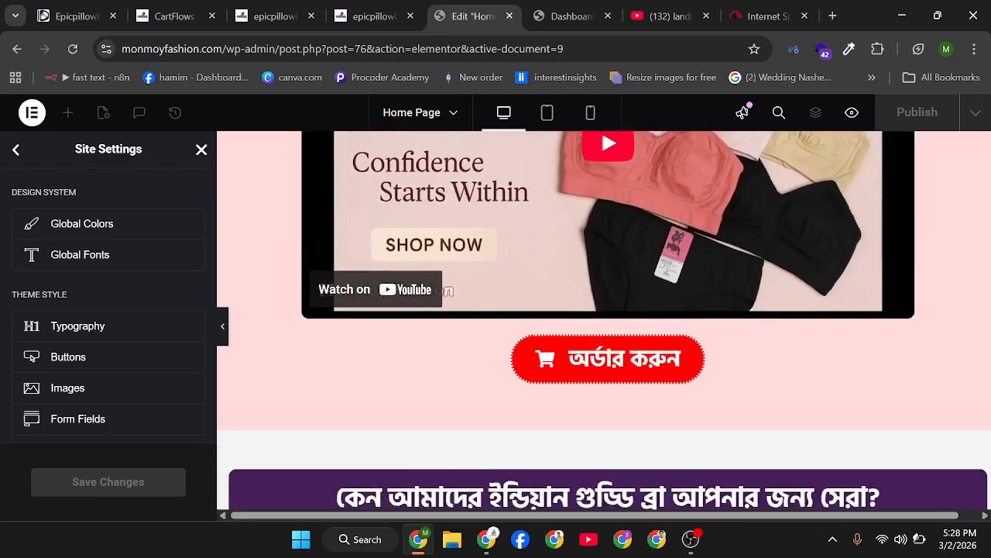
{"action": "scroll", "coordinate": [605, 317], "scroll_direction": "down", "scroll_amount": 15}
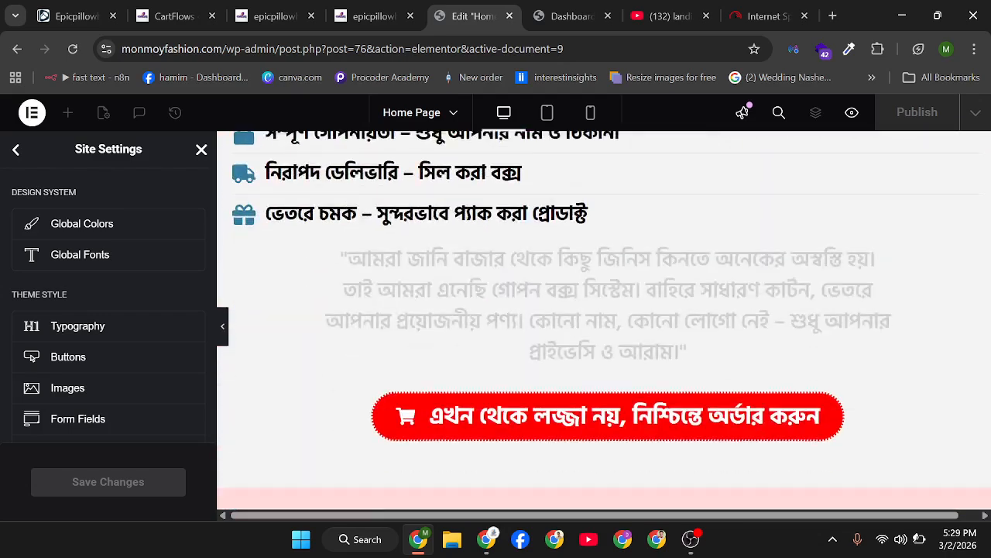
{"action": "scroll", "coordinate": [604, 318], "scroll_direction": "down", "scroll_amount": 15}
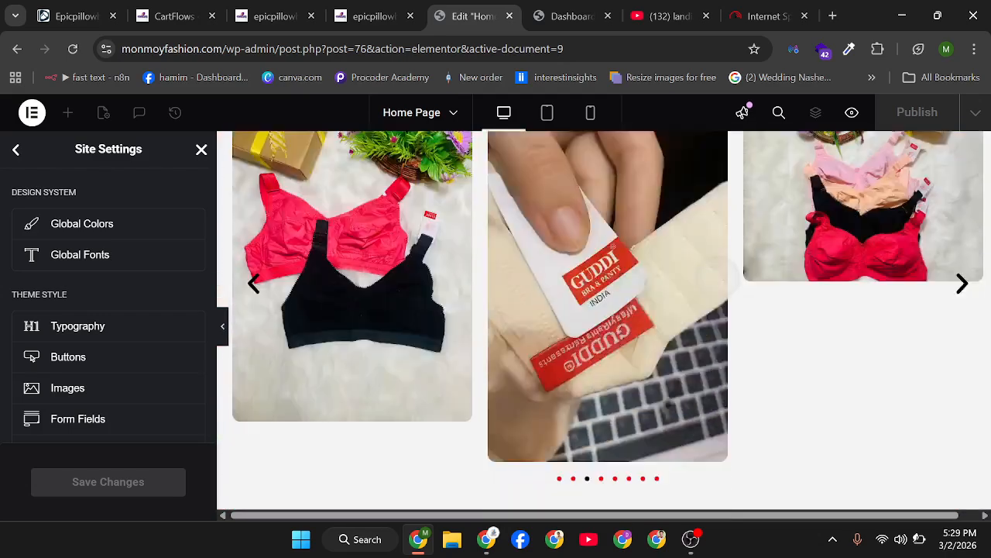
{"action": "scroll", "coordinate": [697, 263], "scroll_direction": "down", "scroll_amount": 1}
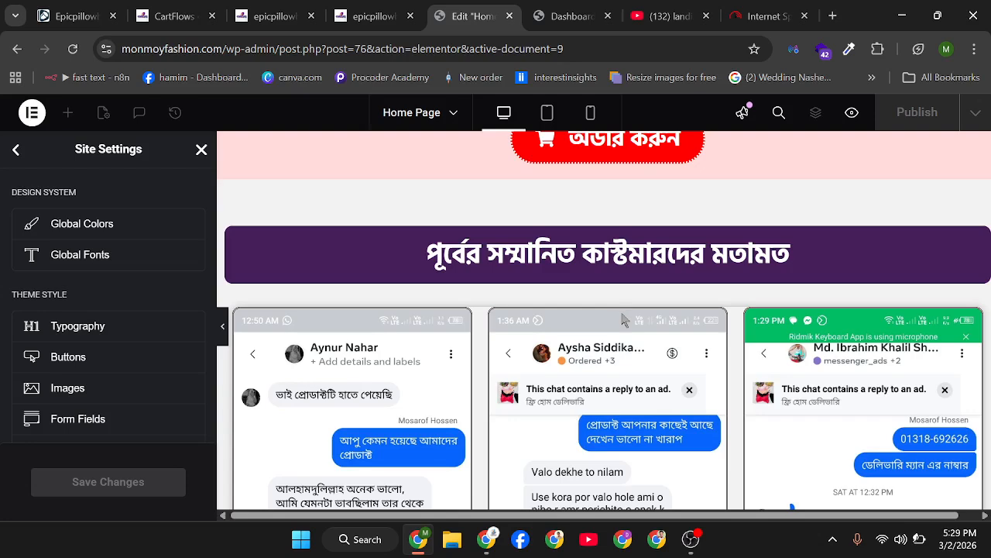
{"action": "left_click", "coordinate": [201, 149]}
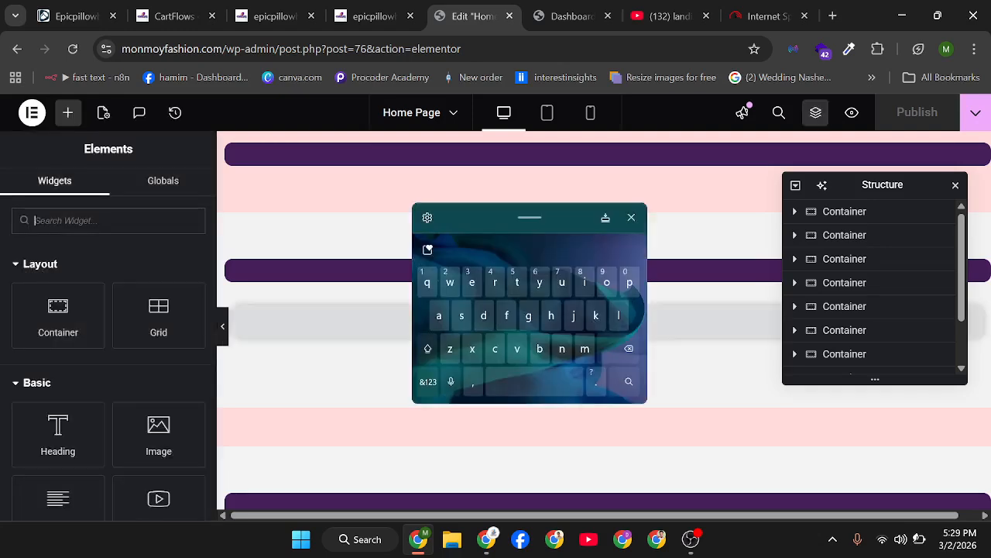
- Close the on-screen keyboard and the Structure panel covering the page canvas
{"action": "left_click", "coordinate": [632, 217]}
{"action": "scroll", "coordinate": [629, 217], "scroll_direction": "down", "scroll_amount": 10}
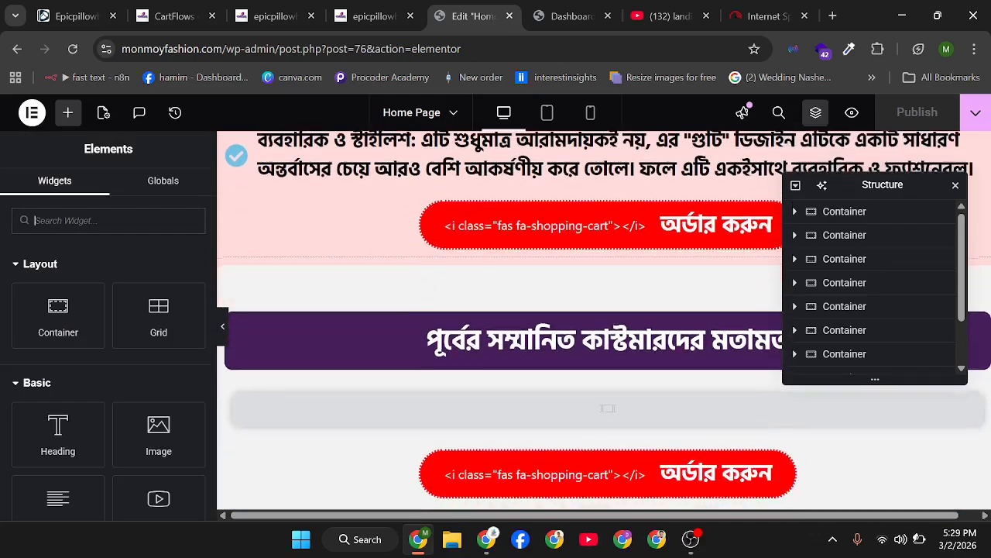
{"action": "scroll", "coordinate": [604, 320], "scroll_direction": "up", "scroll_amount": 10}
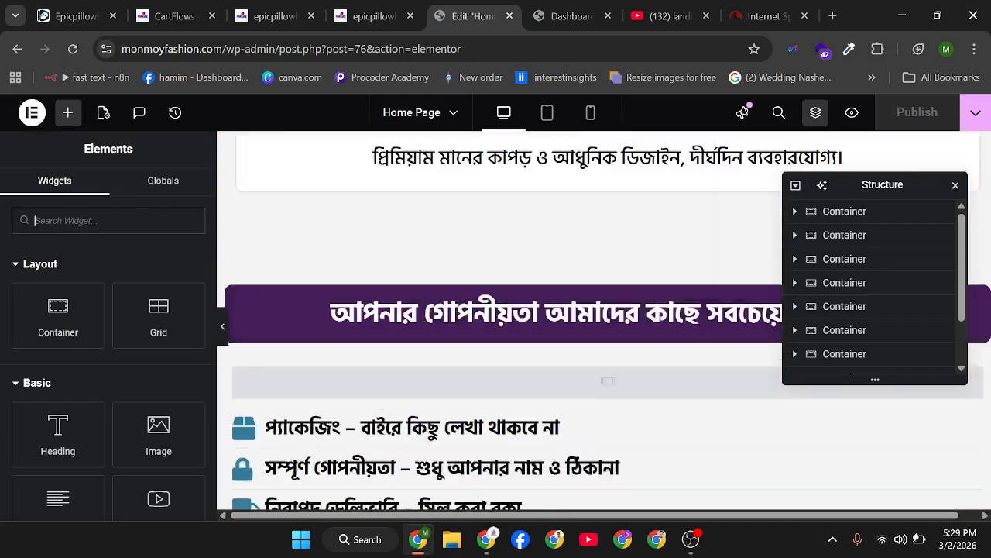
{"action": "scroll", "coordinate": [604, 319], "scroll_direction": "up", "scroll_amount": 10}
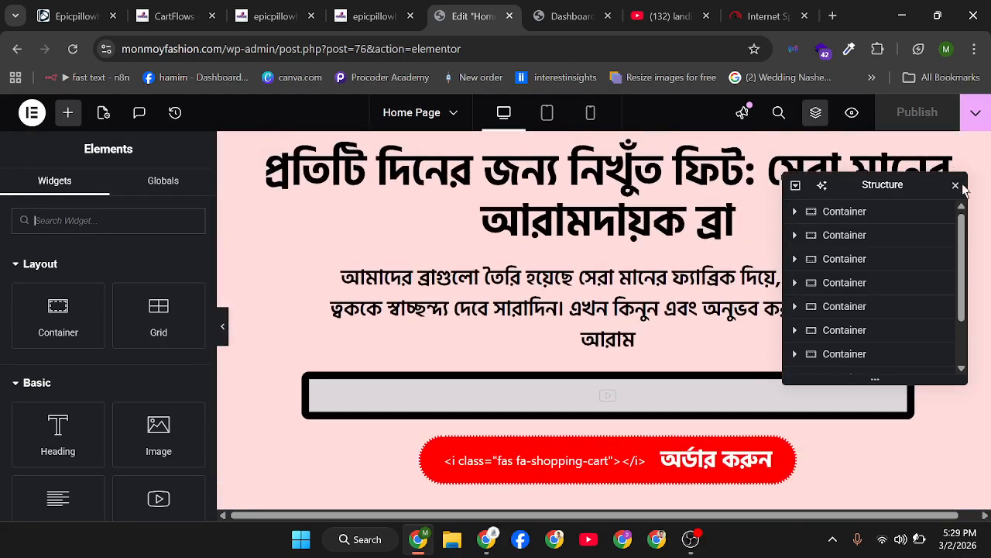
{"action": "left_click", "coordinate": [956, 187]}
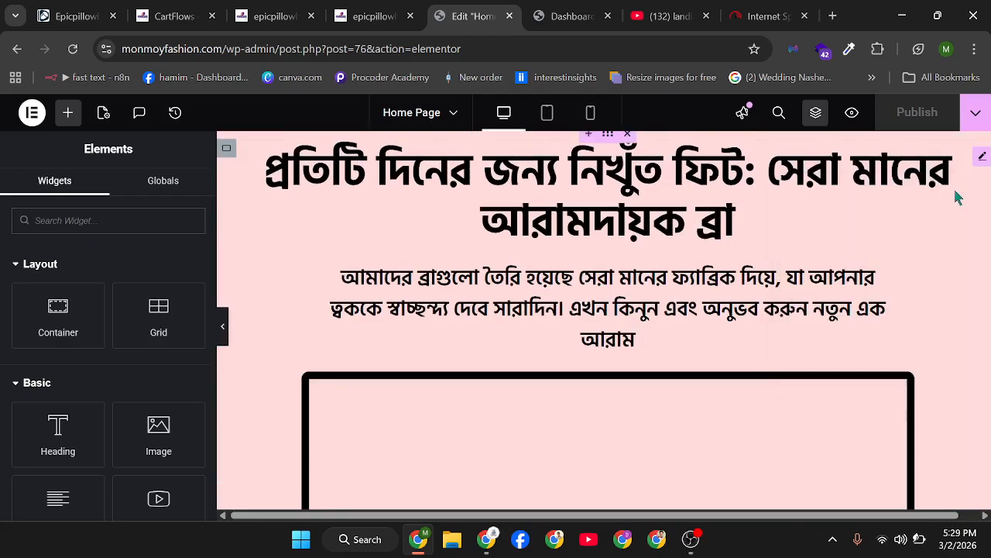
- Reduce the browser zoom of the Elementor editor to 75%
{"action": "scroll", "coordinate": [955, 195], "scroll_direction": "down", "scroll_amount": 10}
{"action": "scroll", "coordinate": [604, 319], "scroll_direction": "down", "scroll_amount": 15}
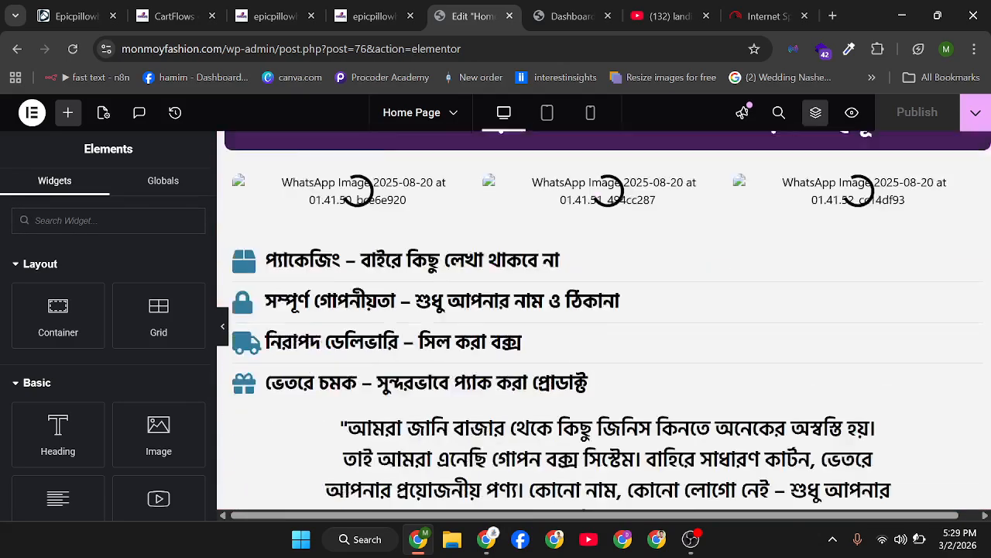
{"action": "scroll", "coordinate": [604, 320], "scroll_direction": "up", "scroll_amount": 5}
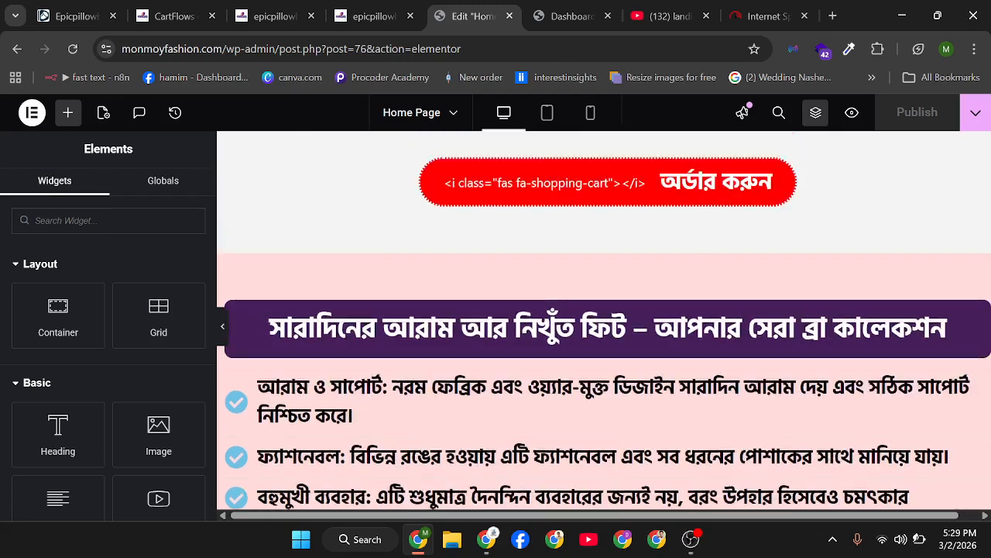
{"action": "scroll", "coordinate": [604, 320], "scroll_direction": "down", "scroll_amount": 10}
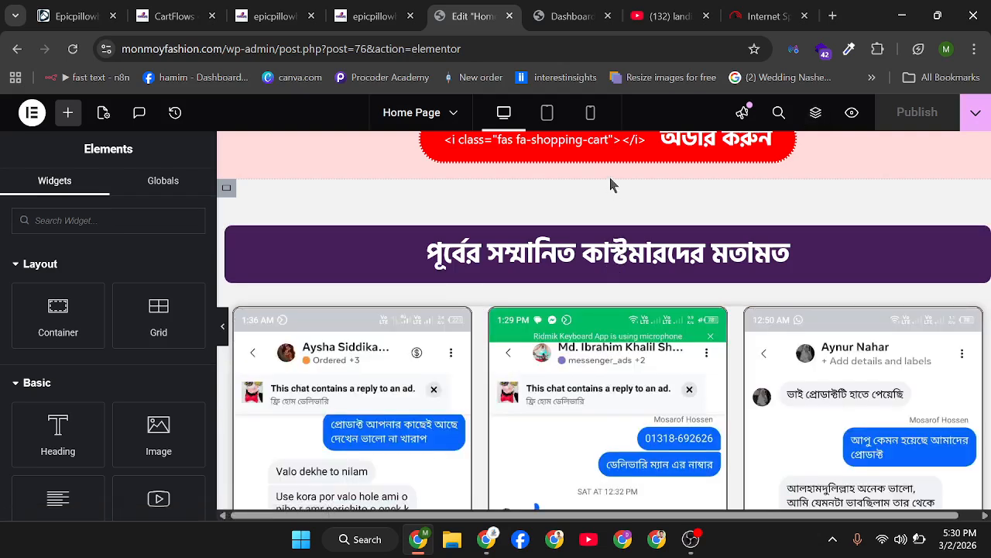
{"action": "scroll", "coordinate": [610, 183], "scroll_direction": "down", "scroll_amount": 2}
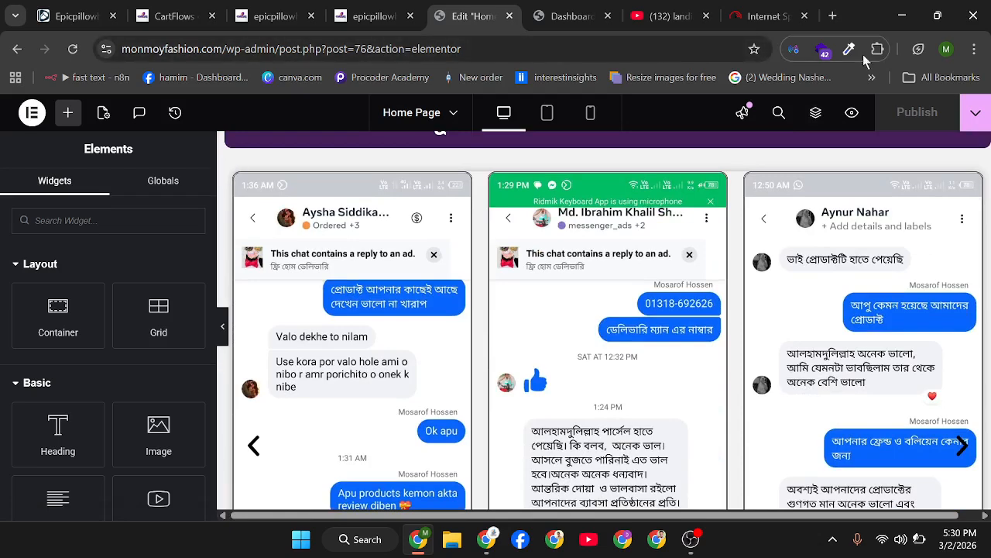
{"action": "left_click", "coordinate": [974, 49]}
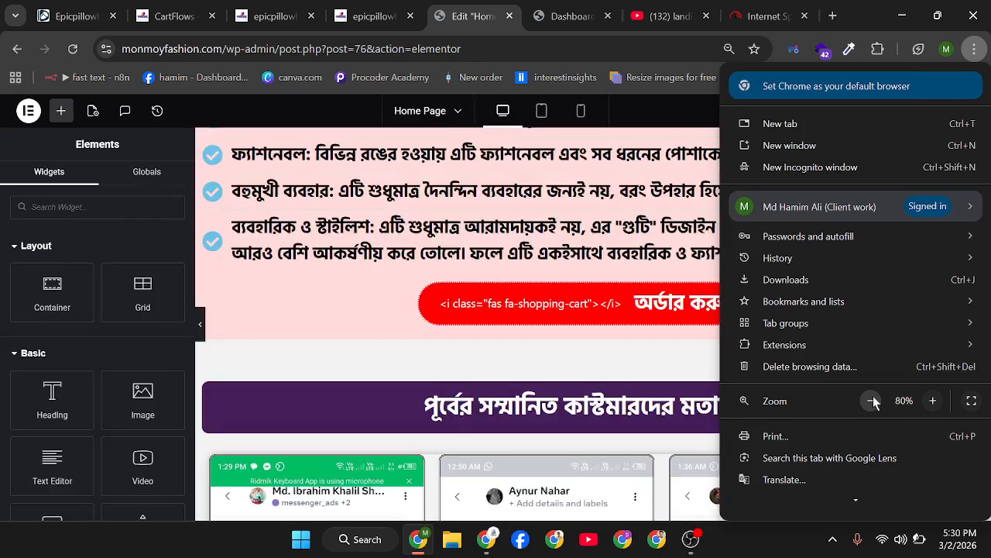
{"action": "left_click", "coordinate": [873, 401]}
{"action": "left_click", "coordinate": [775, 540]}
- Add a new single-column flexbox container with downward direction between the customer reviews section and the FAQ
{"action": "scroll", "coordinate": [737, 322], "scroll_direction": "up", "scroll_amount": 5}
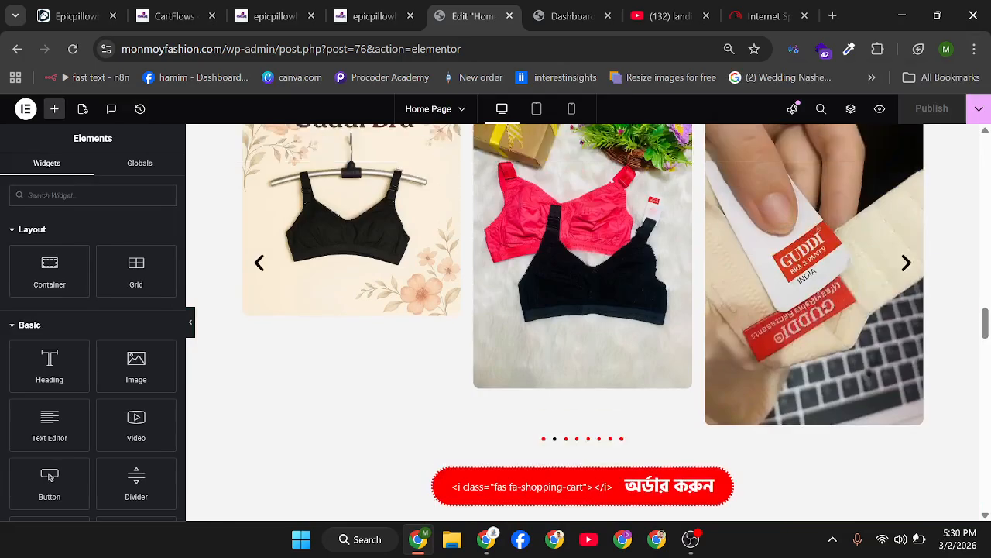
{"action": "scroll", "coordinate": [737, 322], "scroll_direction": "down", "scroll_amount": 3}
{"action": "scroll", "coordinate": [583, 323], "scroll_direction": "down", "scroll_amount": 10}
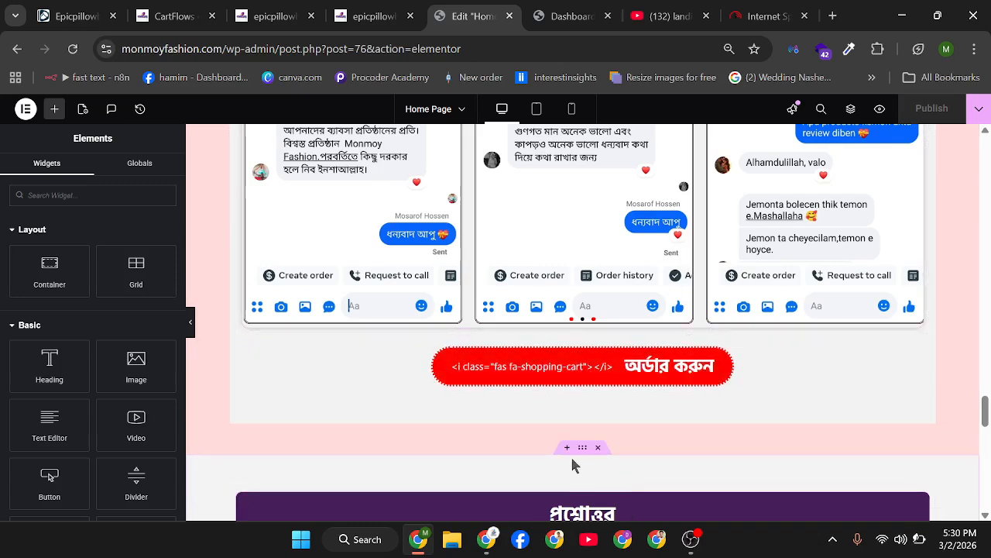
{"action": "left_click", "coordinate": [567, 451]}
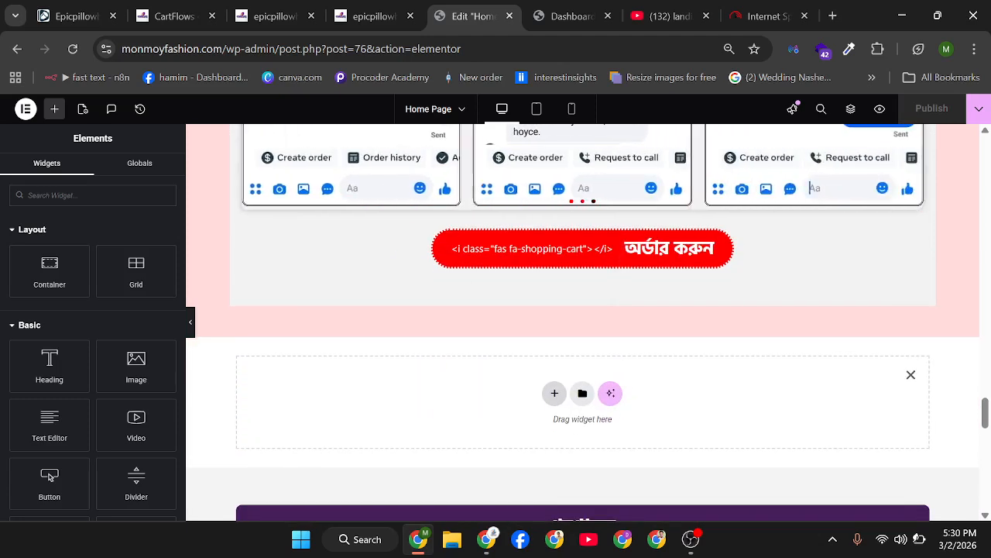
{"action": "left_click", "coordinate": [549, 398]}
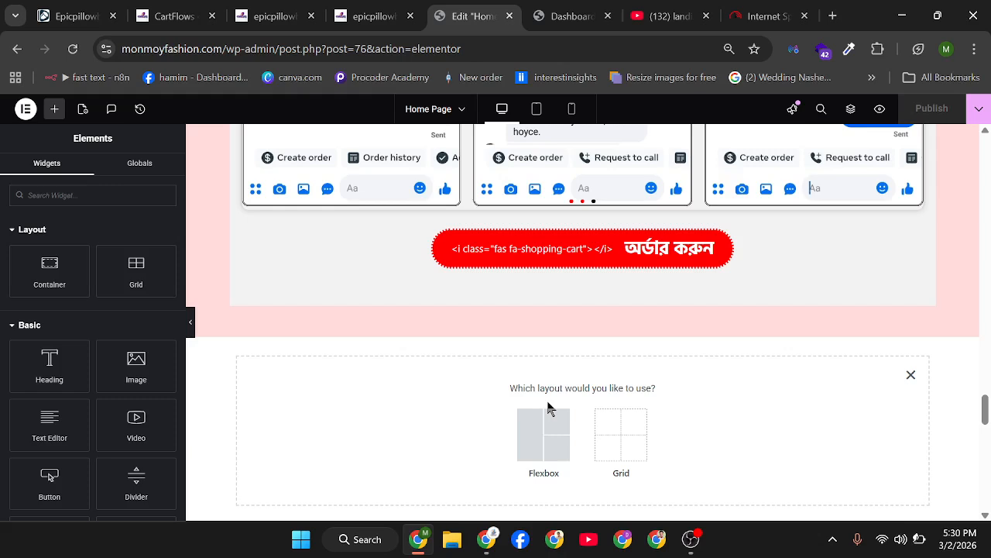
{"action": "left_click", "coordinate": [550, 437]}
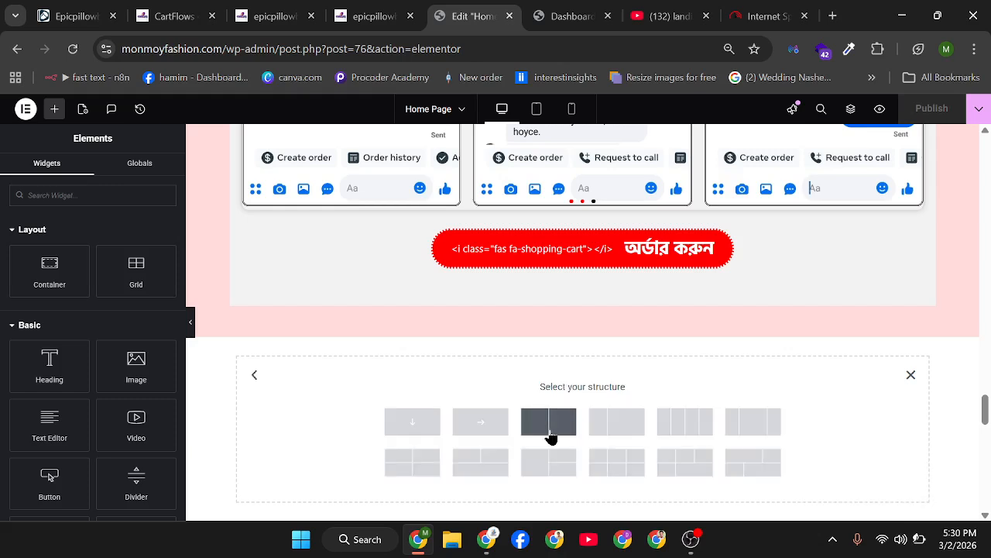
{"action": "left_click", "coordinate": [432, 425]}
- Select the existing customer review screenshots and check which widget type displays them
{"action": "scroll", "coordinate": [516, 379], "scroll_direction": "up", "scroll_amount": 5}
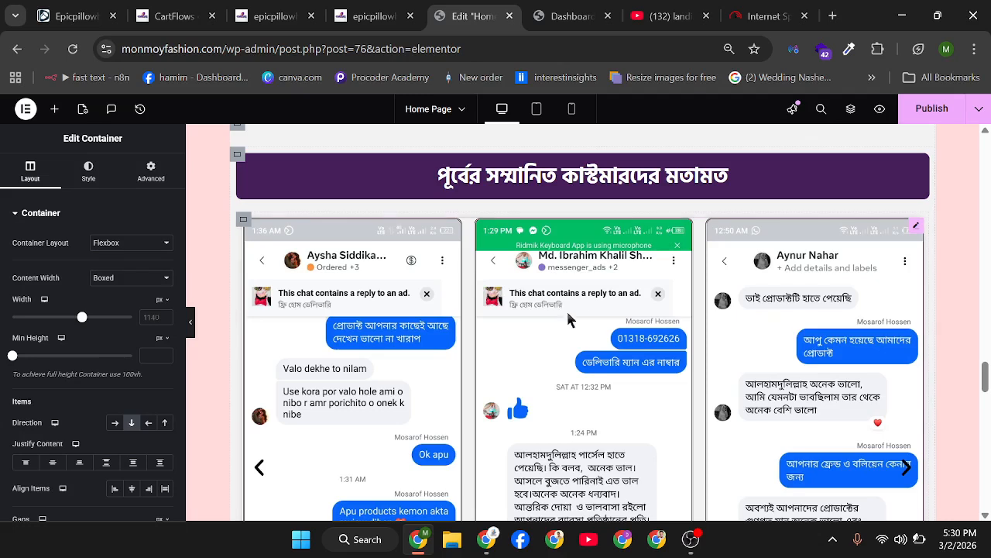
{"action": "left_click", "coordinate": [586, 262]}
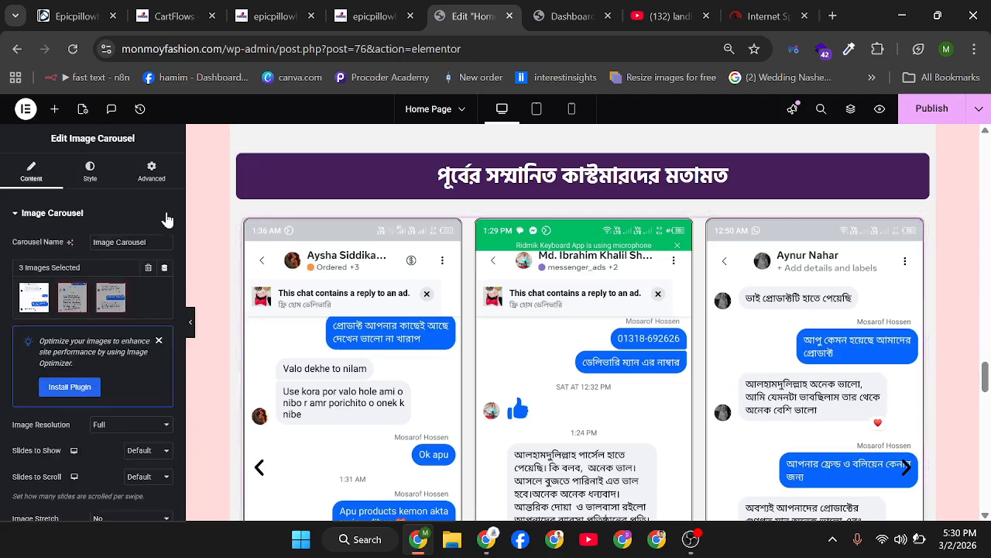
{"action": "left_click_drag", "start_coordinate": [74, 136], "coordinate": [131, 133]}
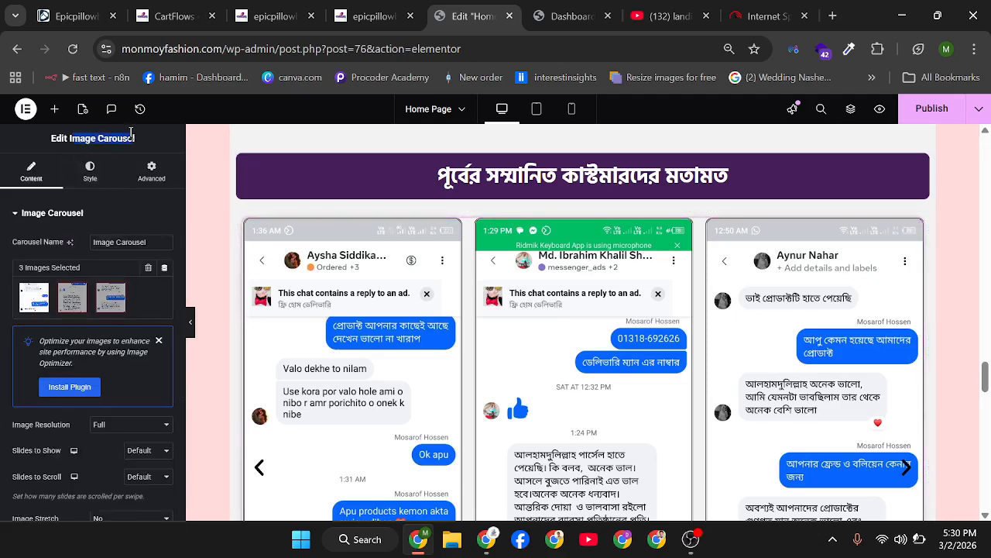
{"action": "left_click", "coordinate": [149, 139]}
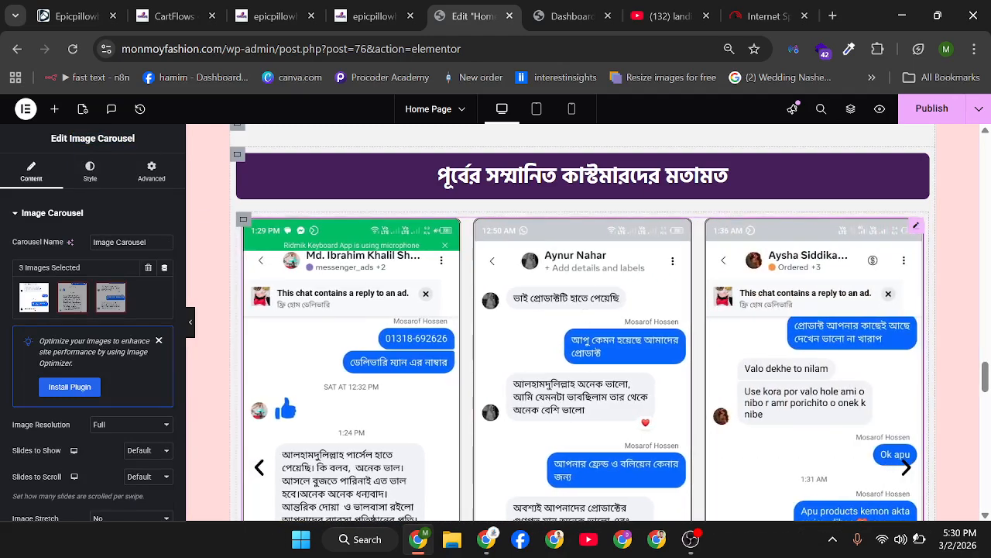
{"action": "scroll", "coordinate": [579, 320], "scroll_direction": "down", "scroll_amount": 6}
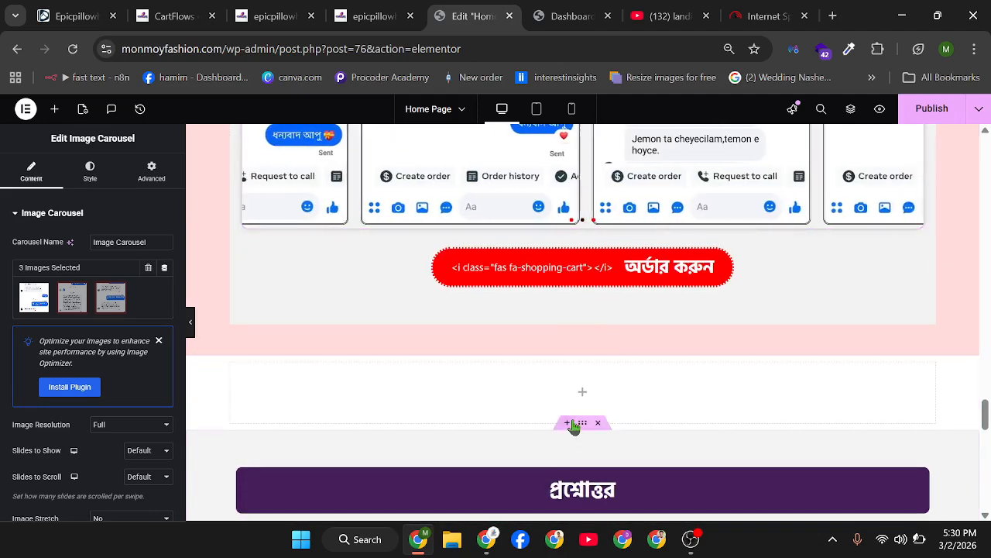
{"action": "left_click", "coordinate": [580, 394]}
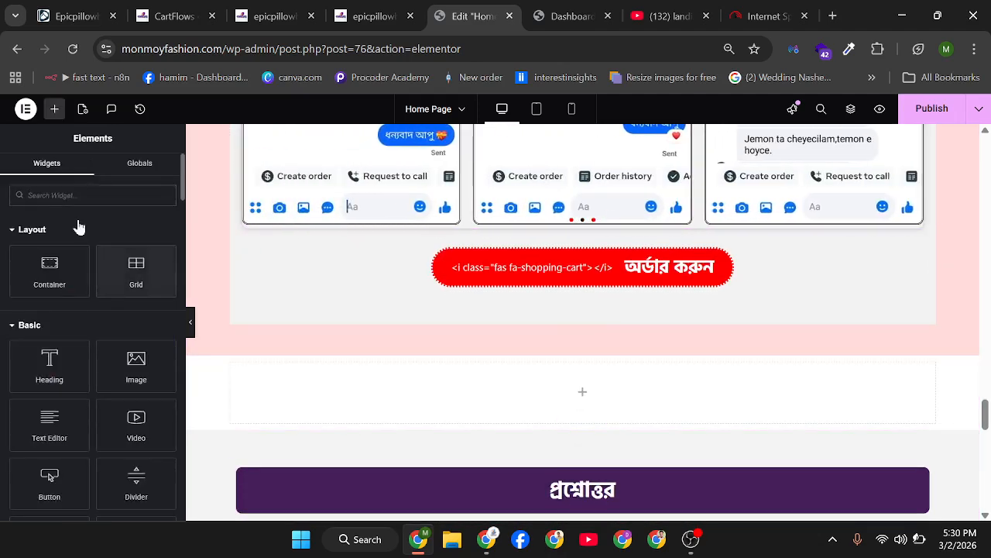
{"action": "type", "text": "image"}
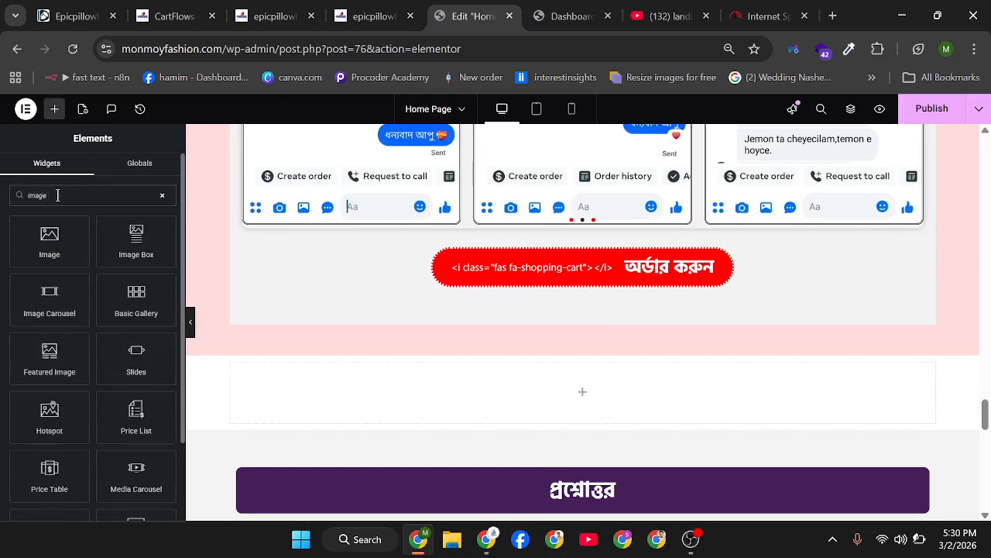
{"action": "type", "text": " ca"}
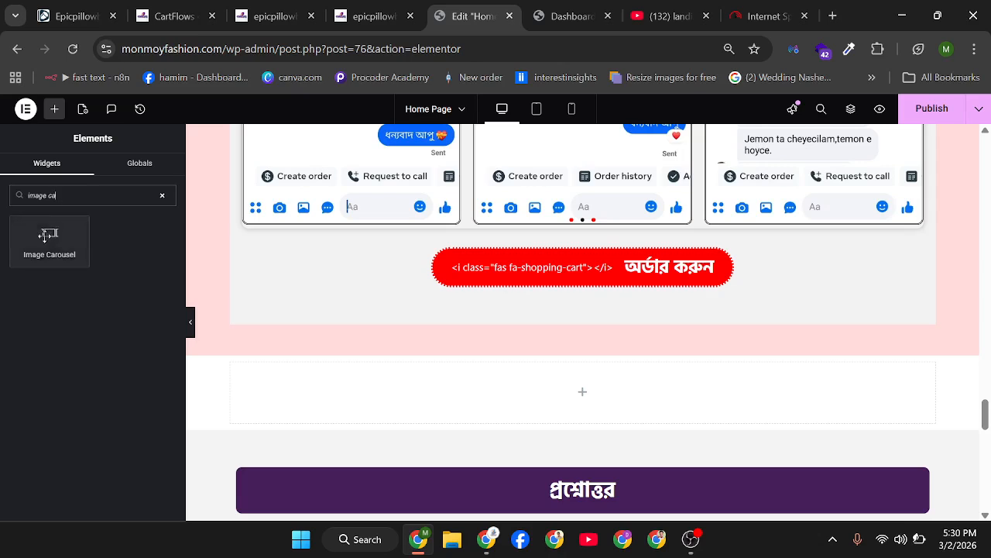
{"action": "left_click_drag", "start_coordinate": [45, 236], "coordinate": [451, 366]}
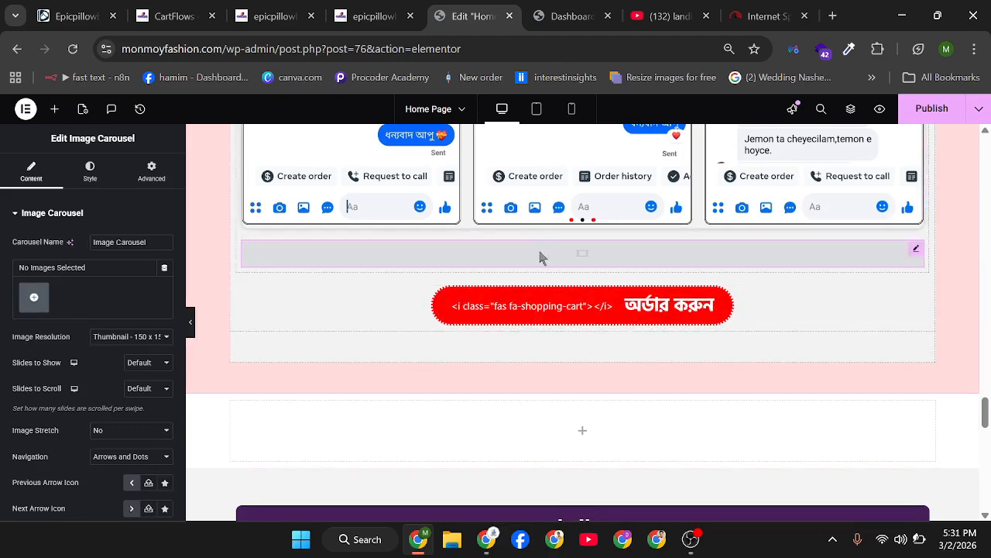
{"action": "right_click", "coordinate": [920, 256]}
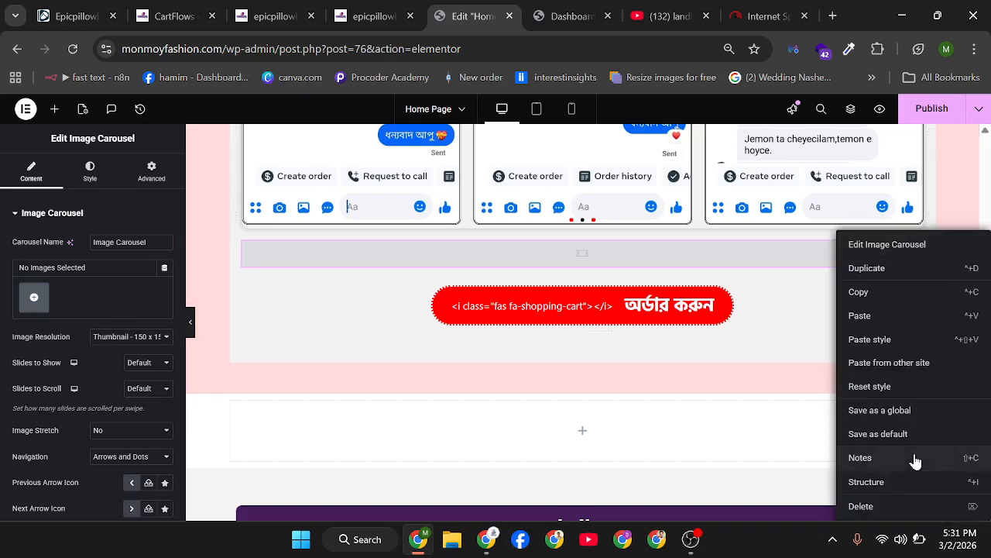
{"action": "left_click", "coordinate": [862, 506]}
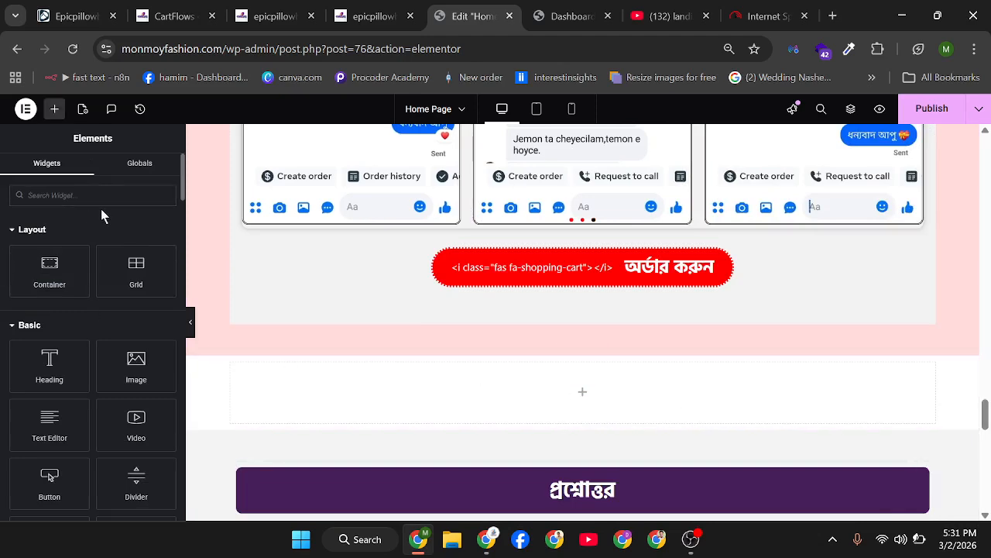
- Place an Image Carousel widget in the empty container above the FAQ and open its image selection
{"action": "type", "text": "image"}
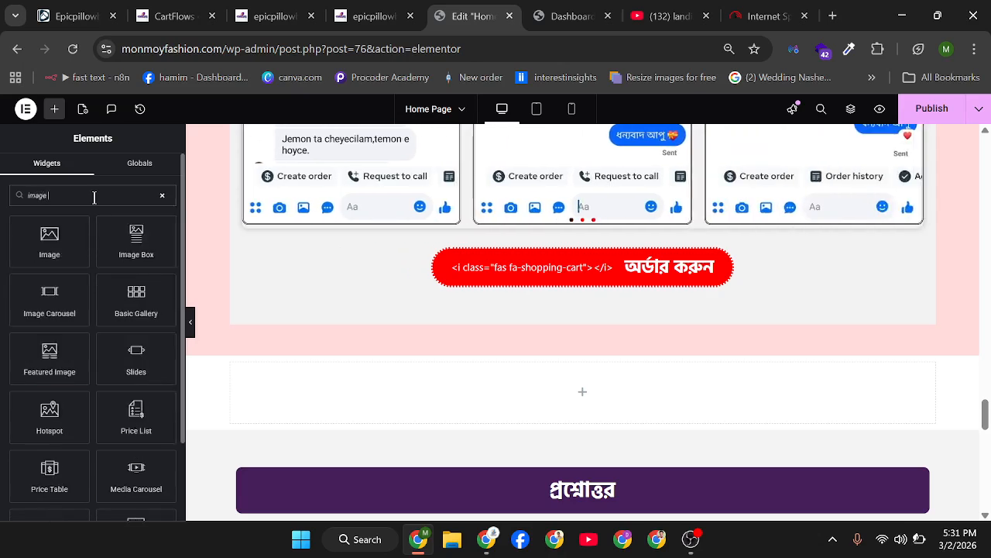
{"action": "type", "text": " c"}
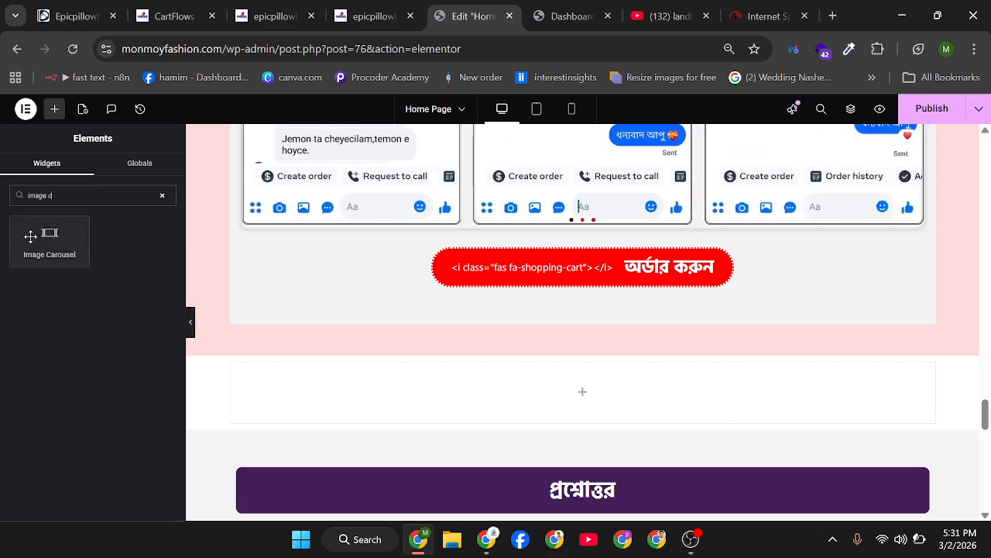
{"action": "left_click_drag", "start_coordinate": [44, 234], "coordinate": [535, 404]}
{"action": "scroll", "coordinate": [535, 409], "scroll_direction": "down", "scroll_amount": 2}
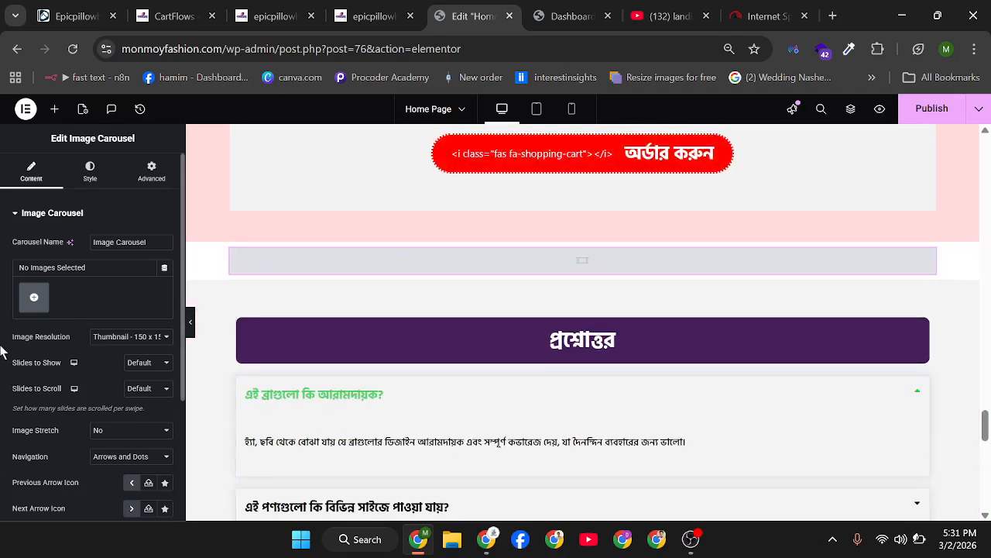
{"action": "left_click", "coordinate": [32, 302]}
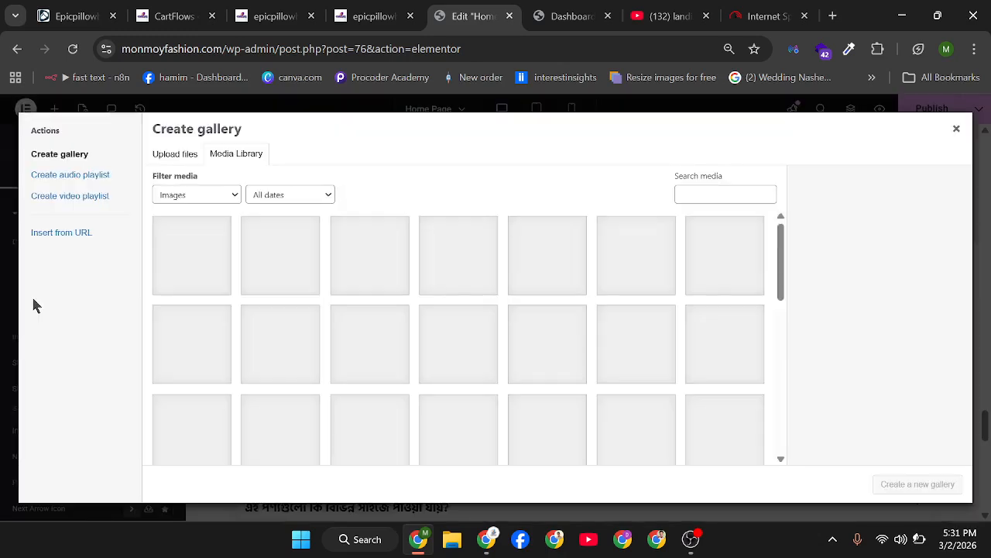
{"action": "left_click", "coordinate": [173, 153]}
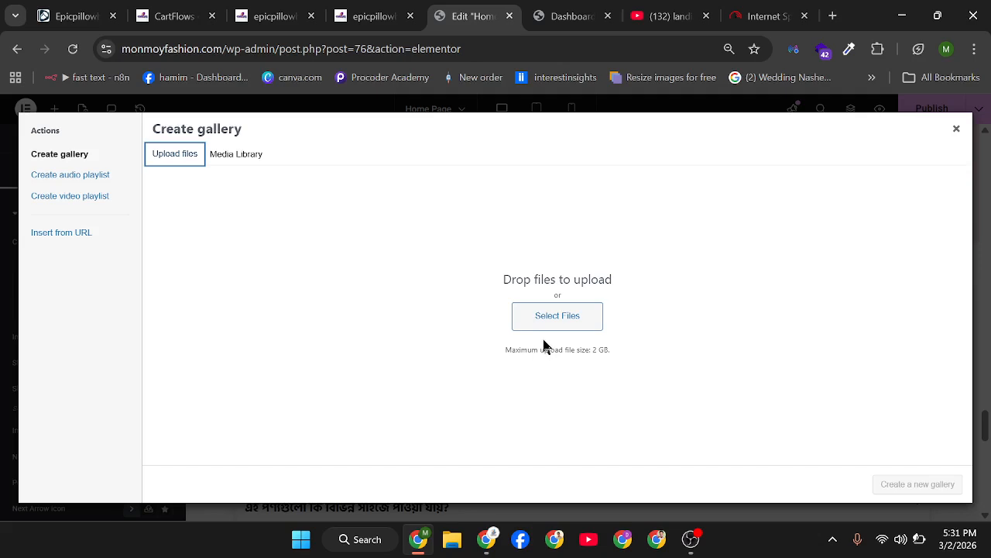
{"action": "left_click", "coordinate": [568, 313]}
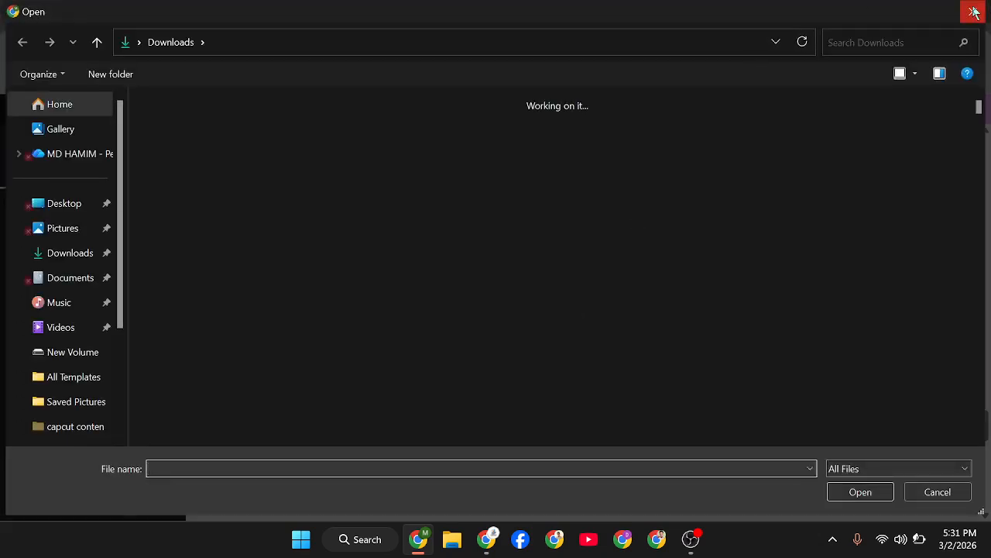
{"action": "left_click", "coordinate": [974, 11]}
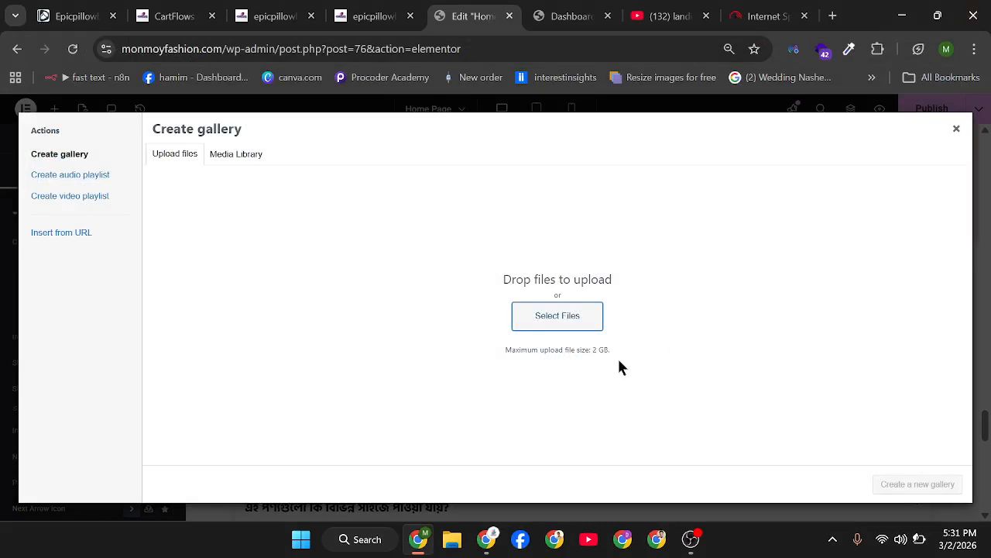
{"action": "left_click", "coordinate": [206, 155]}
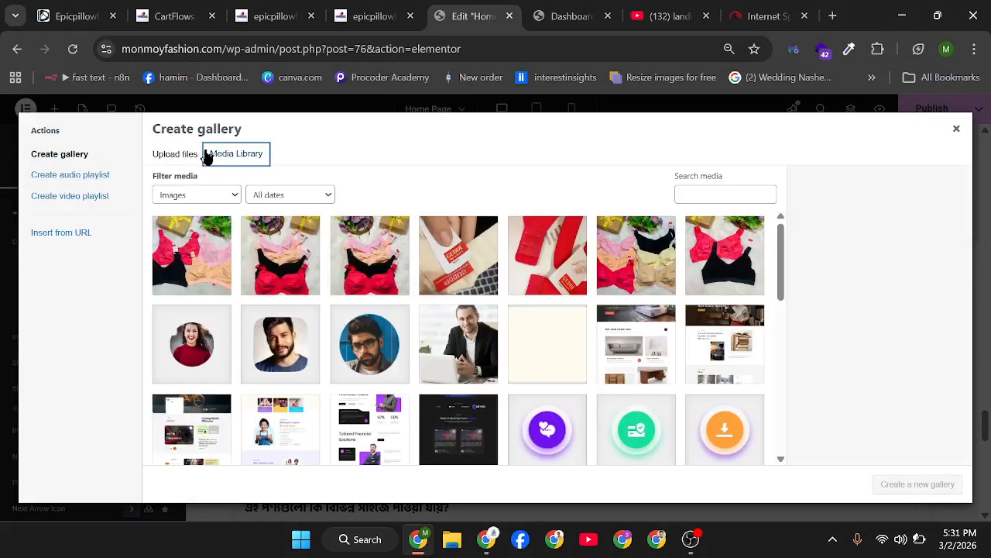
- Choose the three customer chat screenshots from the media library and insert them as the new carousel's gallery
{"action": "scroll", "coordinate": [315, 330], "scroll_direction": "down", "scroll_amount": 5}
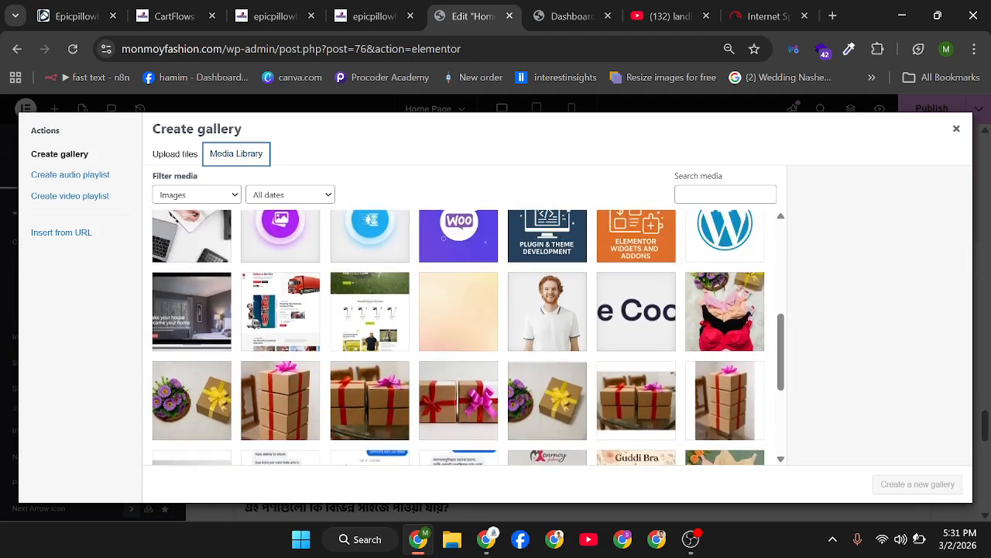
{"action": "scroll", "coordinate": [315, 330], "scroll_direction": "up", "scroll_amount": 4}
{"action": "scroll", "coordinate": [465, 337], "scroll_direction": "up", "scroll_amount": 2}
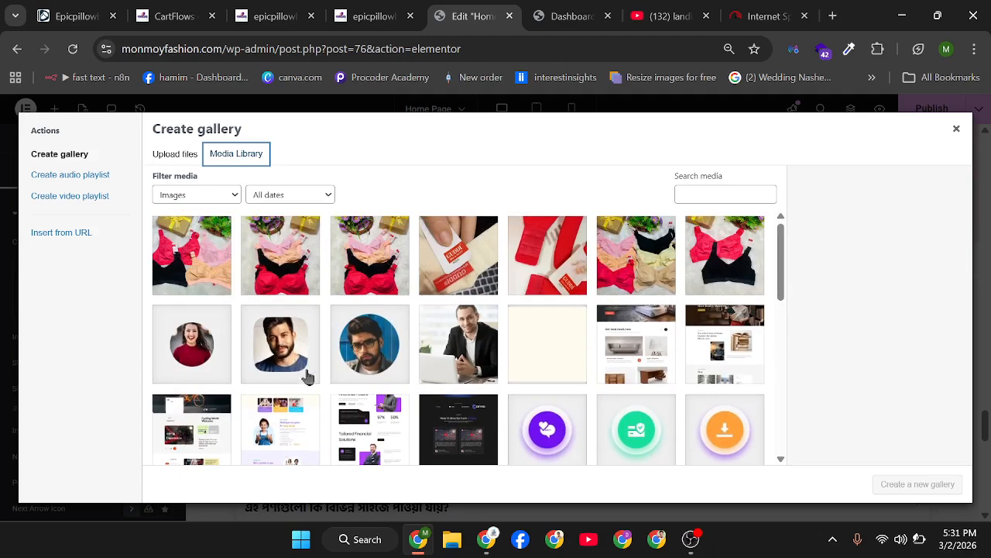
{"action": "scroll", "coordinate": [387, 406], "scroll_direction": "down", "scroll_amount": 10}
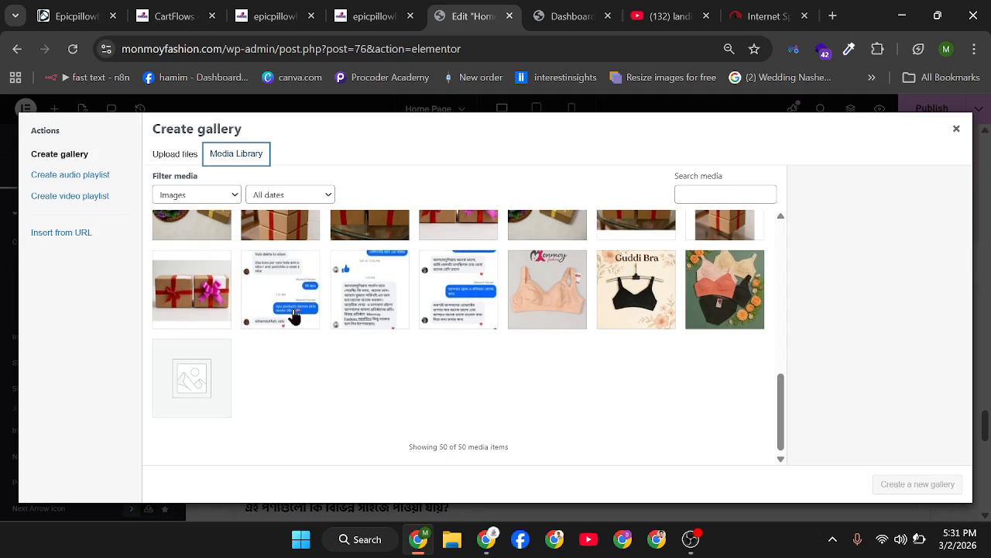
{"action": "left_click", "coordinate": [294, 318]}
{"action": "left_click", "coordinate": [345, 313]}
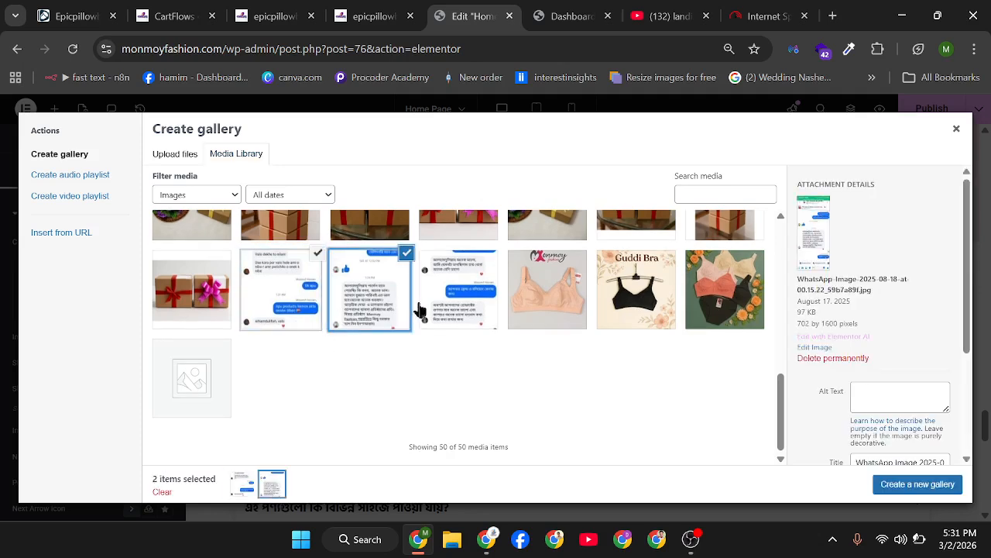
{"action": "left_click", "coordinate": [463, 298]}
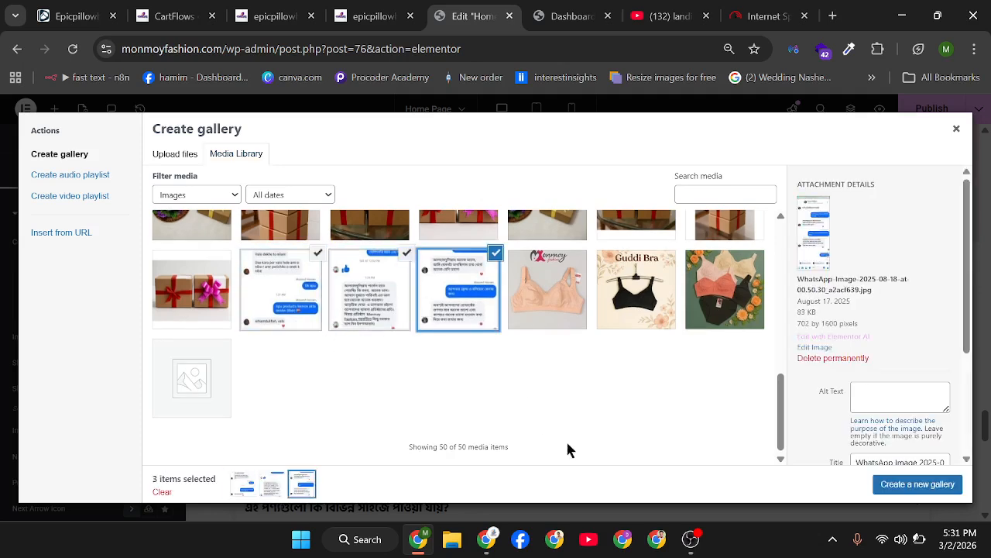
{"action": "left_click", "coordinate": [892, 487]}
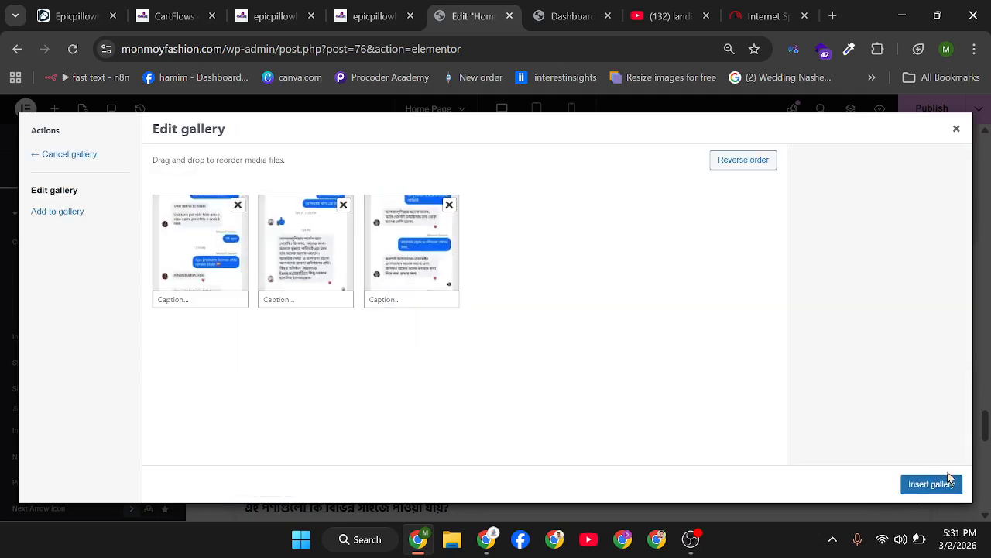
{"action": "left_click", "coordinate": [926, 494]}
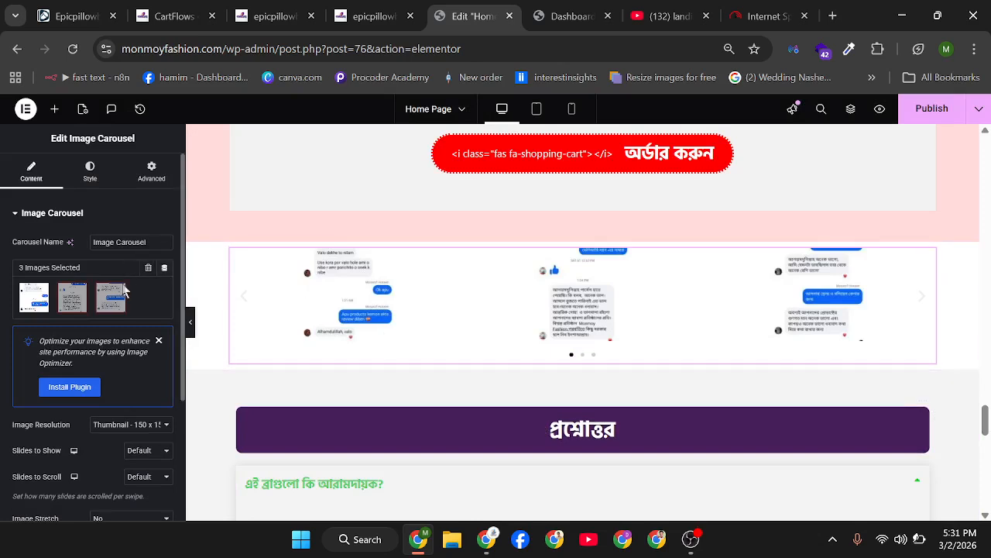
- Set the new carousel's image resolution to Full
{"action": "left_click", "coordinate": [140, 425]}
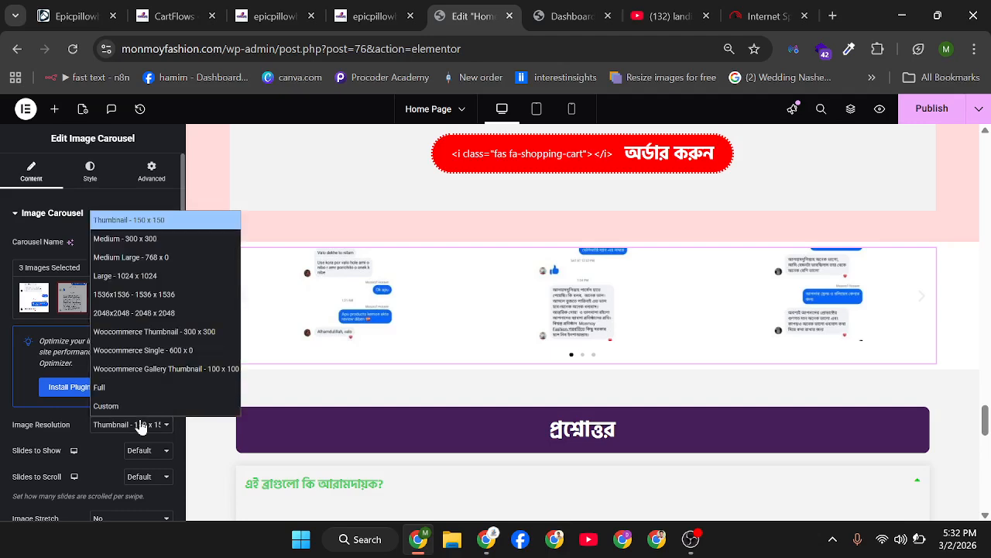
{"action": "left_click", "coordinate": [126, 407]}
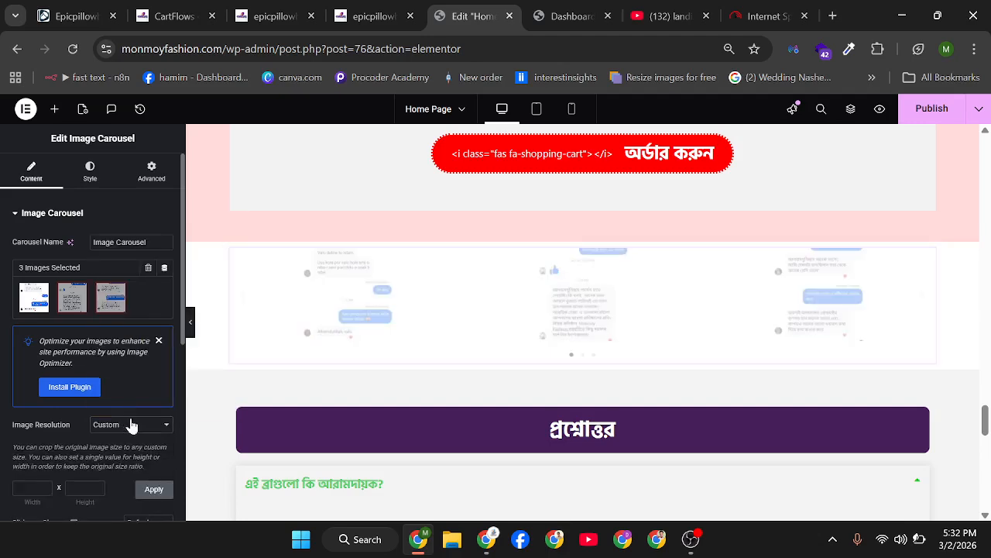
{"action": "left_click", "coordinate": [130, 423]}
{"action": "left_click", "coordinate": [151, 387]}
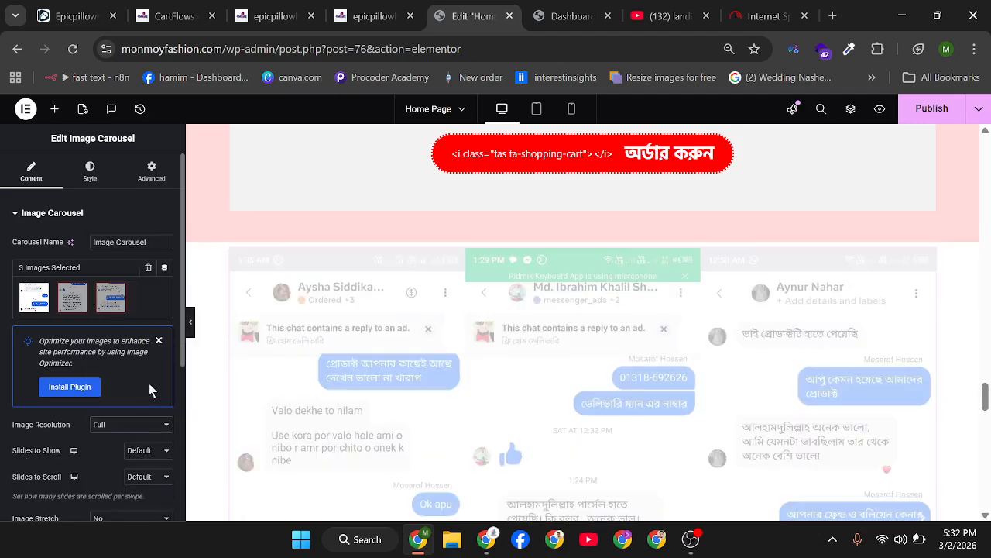
{"action": "scroll", "coordinate": [285, 344], "scroll_direction": "down", "scroll_amount": 3}
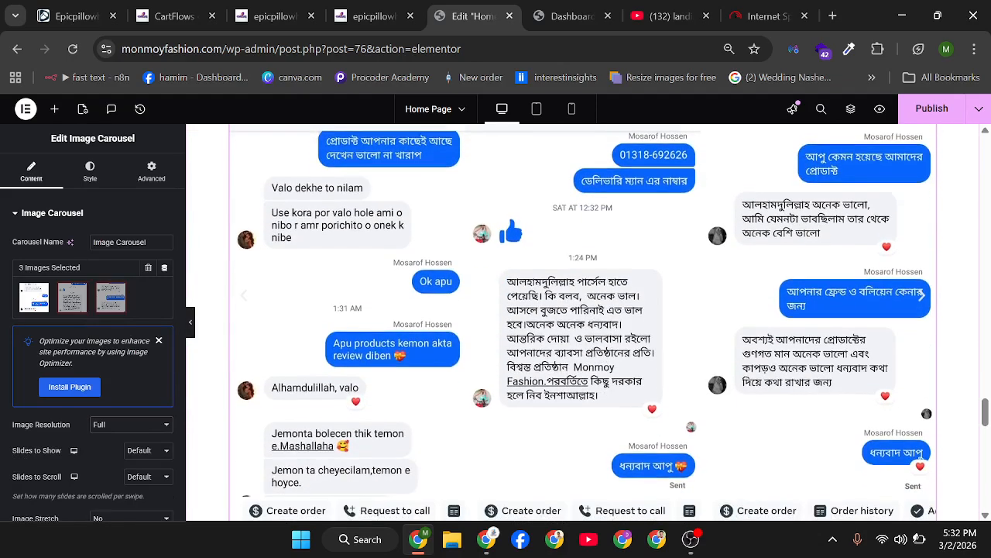
- Set the new carousel's navigation arrow size to 0 px and the arrow position to Outside
{"action": "scroll", "coordinate": [581, 322], "scroll_direction": "down", "scroll_amount": 2}
{"action": "scroll", "coordinate": [581, 322], "scroll_direction": "up", "scroll_amount": 4}
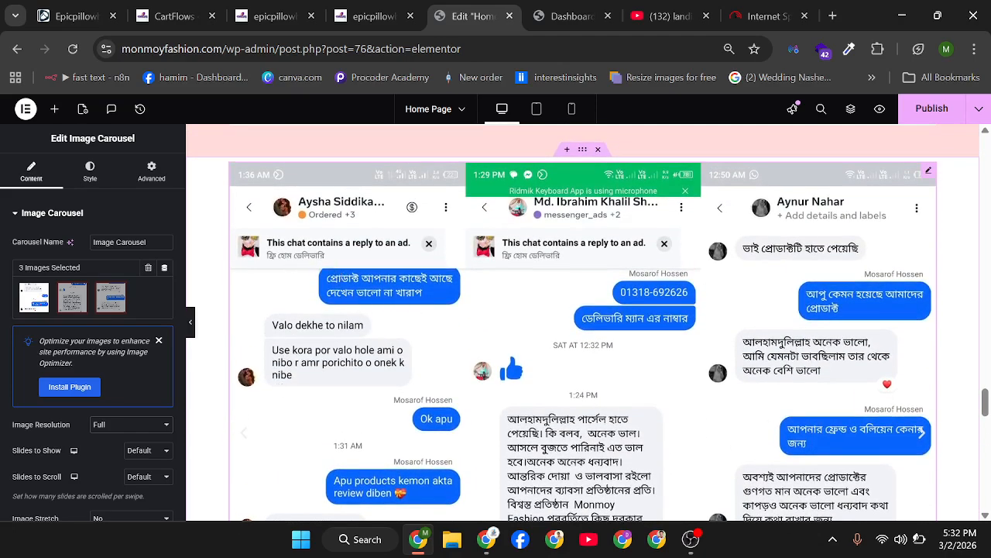
{"action": "scroll", "coordinate": [813, 203], "scroll_direction": "up", "scroll_amount": 3}
{"action": "scroll", "coordinate": [814, 202], "scroll_direction": "down", "scroll_amount": 3}
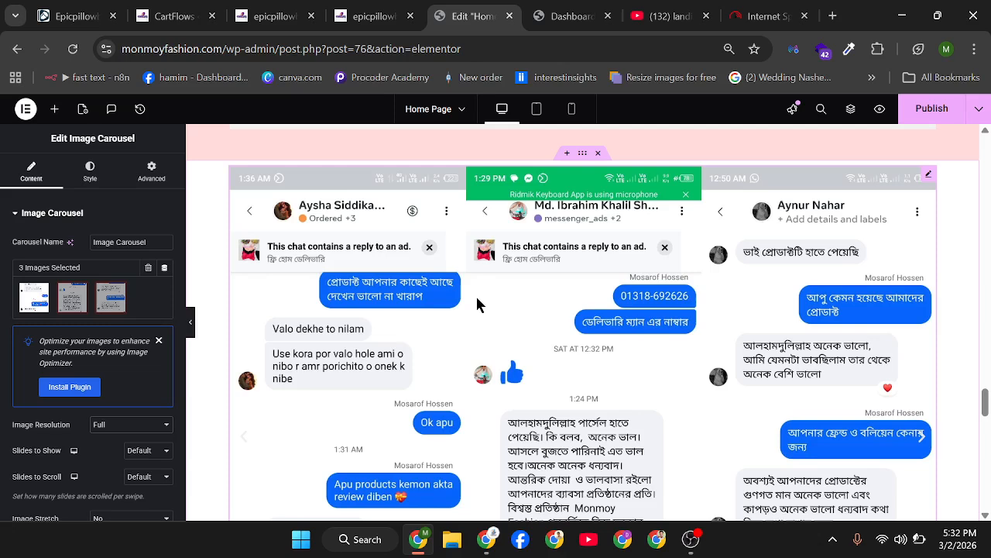
{"action": "left_click", "coordinate": [92, 175]}
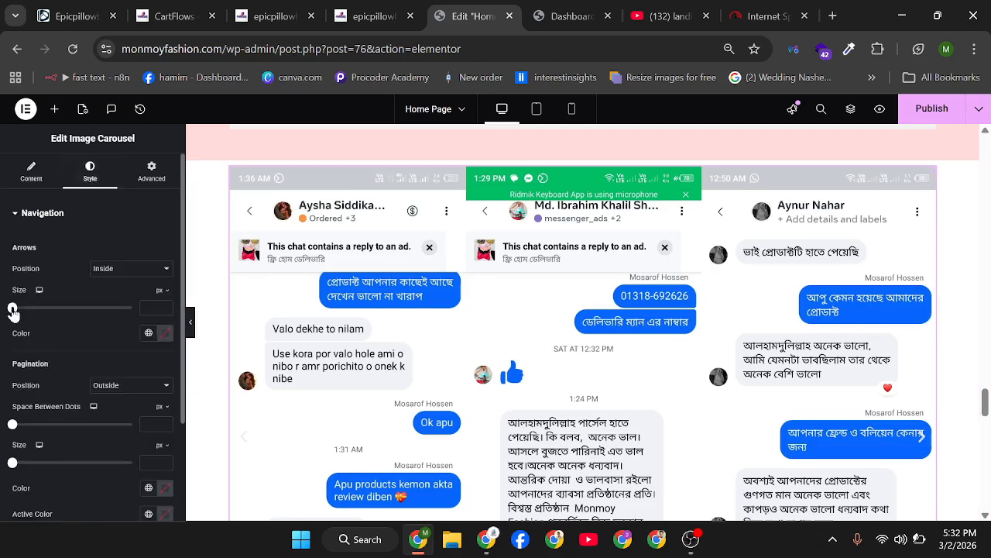
{"action": "mouse_move", "coordinate": [12, 310]}
{"action": "left_mouse_down"}
{"action": "mouse_move", "coordinate": [62, 309]}
{"action": "mouse_move", "coordinate": [3, 307]}
{"action": "left_mouse_up"}
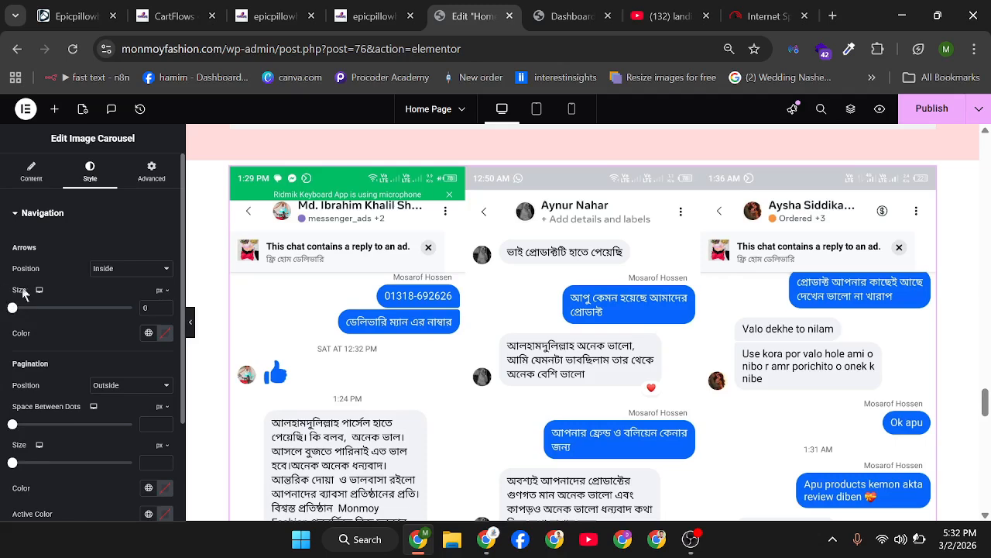
{"action": "left_click", "coordinate": [137, 282]}
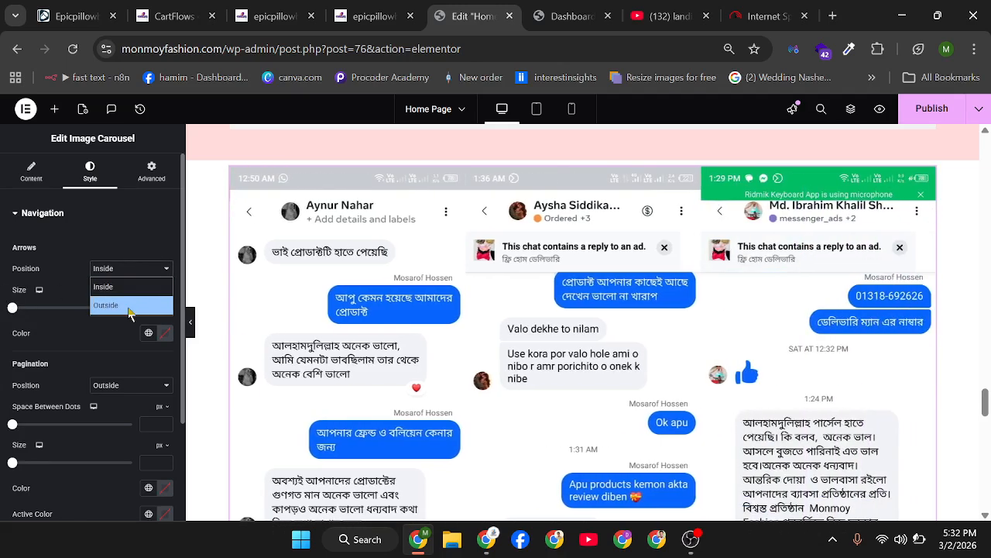
{"action": "left_click", "coordinate": [124, 309]}
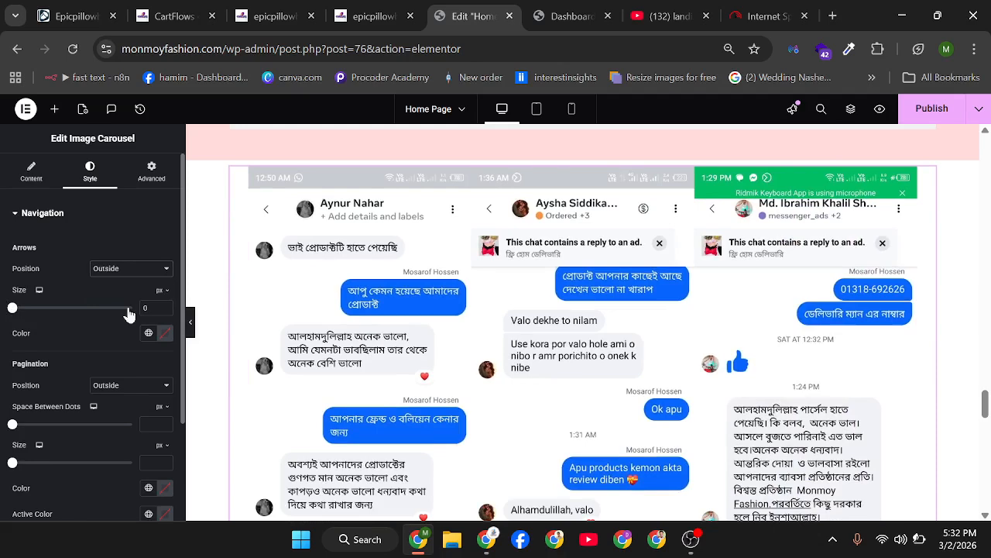
{"action": "scroll", "coordinate": [87, 360], "scroll_direction": "down", "scroll_amount": 2}
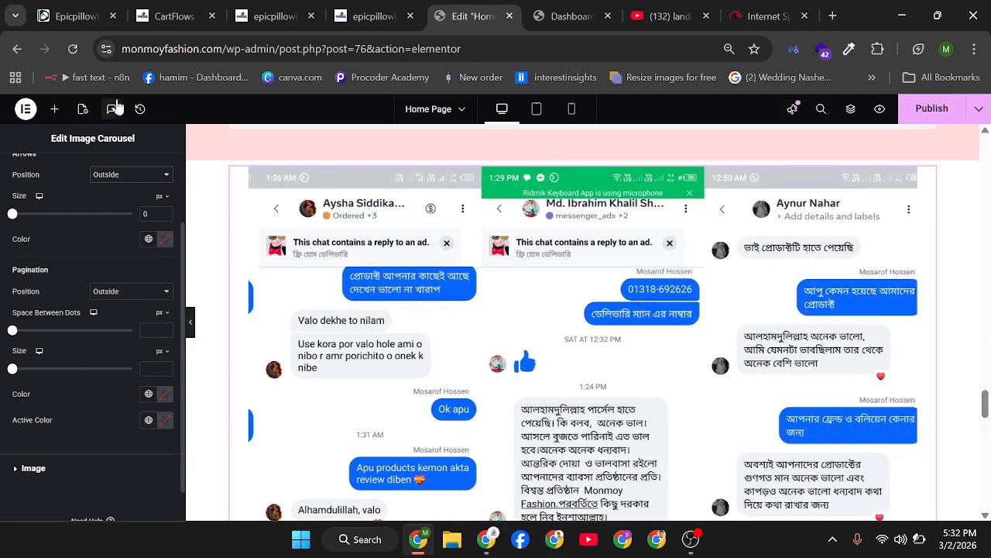
{"action": "scroll", "coordinate": [92, 189], "scroll_direction": "up", "scroll_amount": 2}
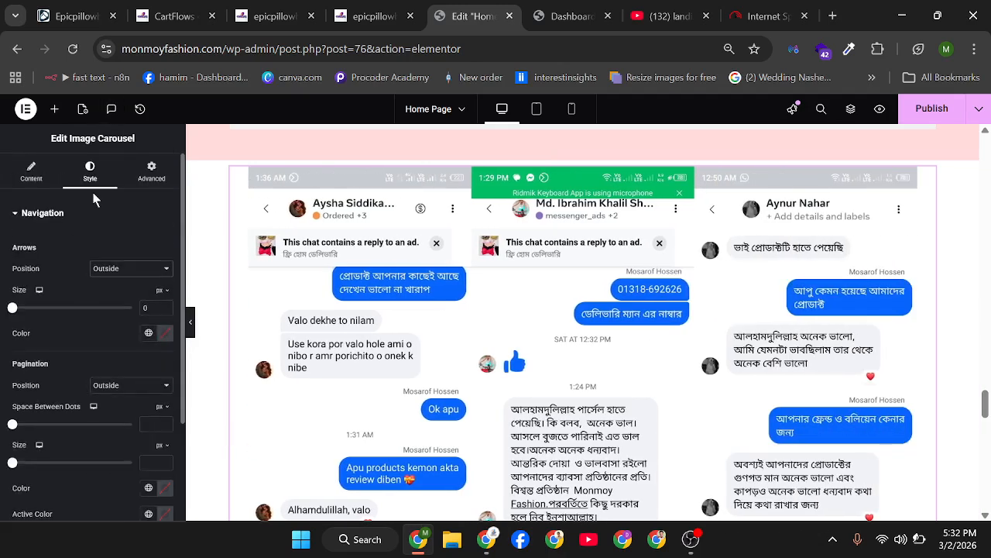
- Try a 20 px margin on the new carousel and replace it with 20 px padding on all sides
{"action": "left_click", "coordinate": [144, 182]}
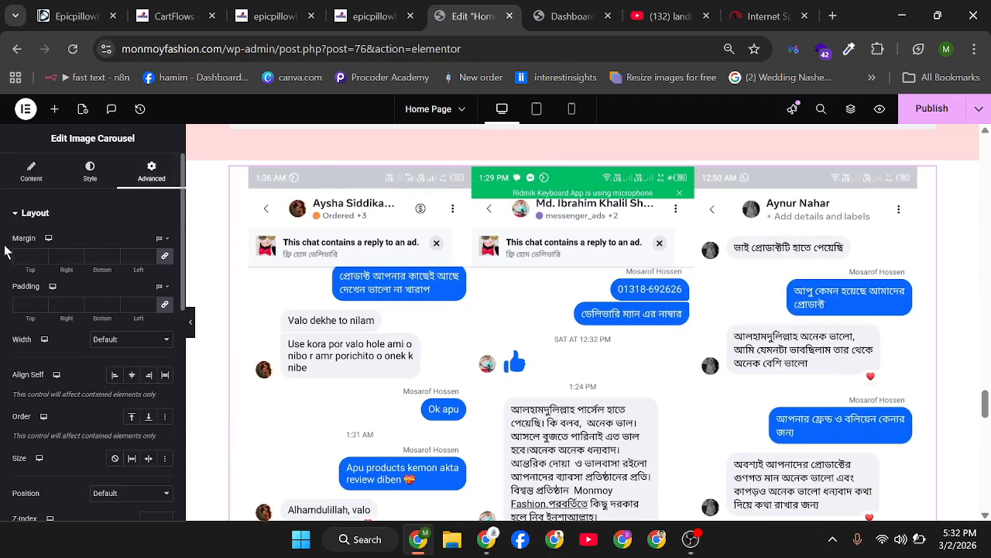
{"action": "type", "text": "2"}
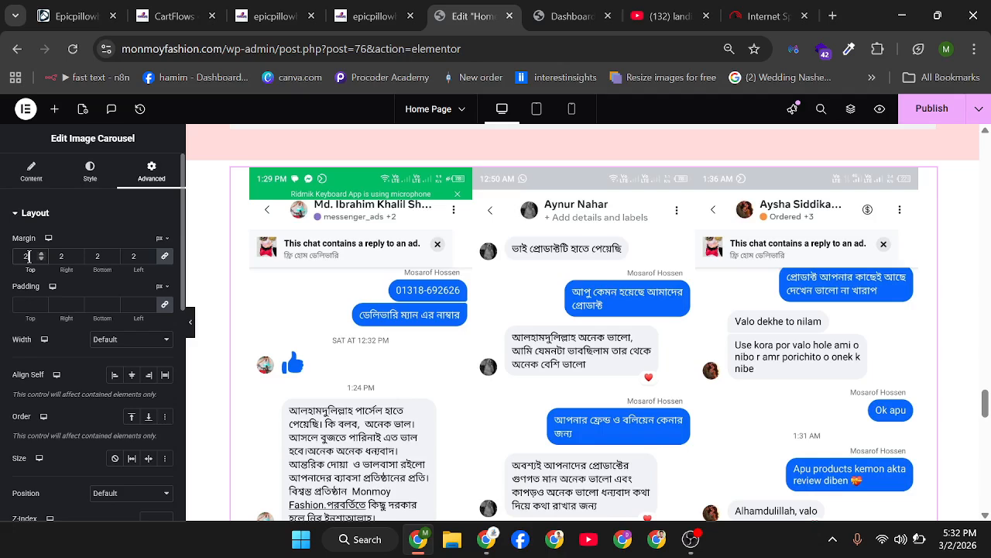
{"action": "type", "text": "0"}
{"action": "key", "text": "BackSpace"}
{"action": "key", "text": "BackSpace"}
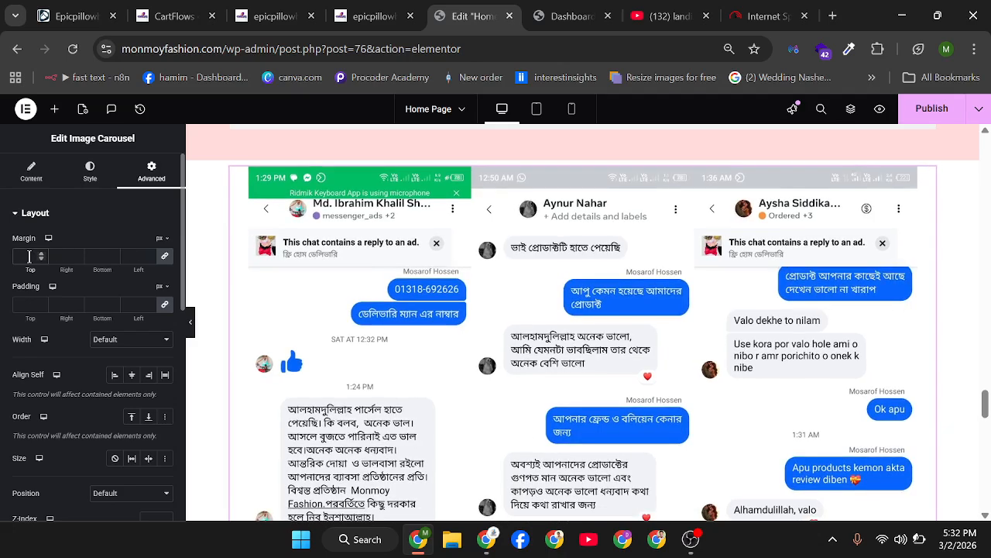
{"action": "left_click", "coordinate": [29, 305]}
{"action": "type", "text": "20"}
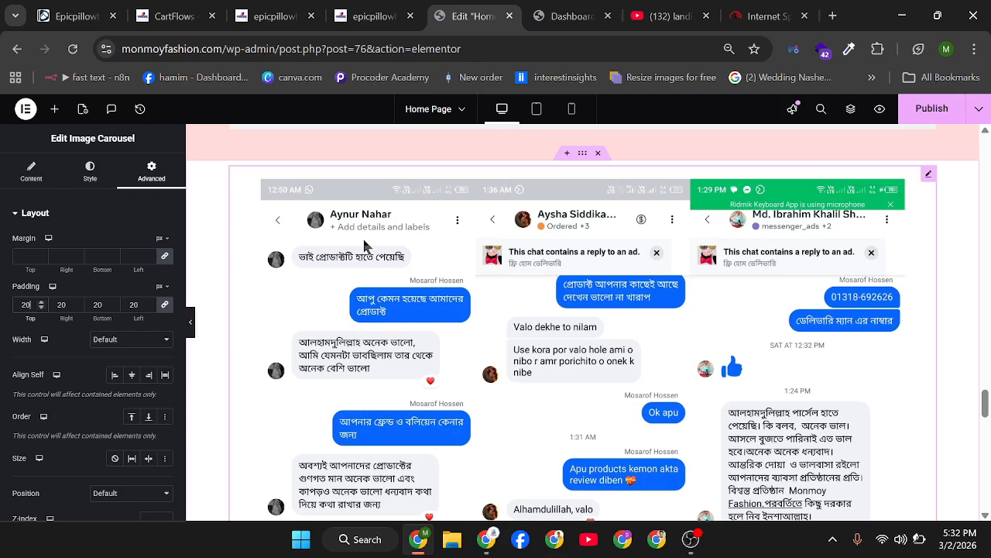
- Try the Full Width (100%) setting on the new carousel and restore its width to Default
{"action": "left_click", "coordinate": [122, 338]}
{"action": "left_click", "coordinate": [126, 375]}
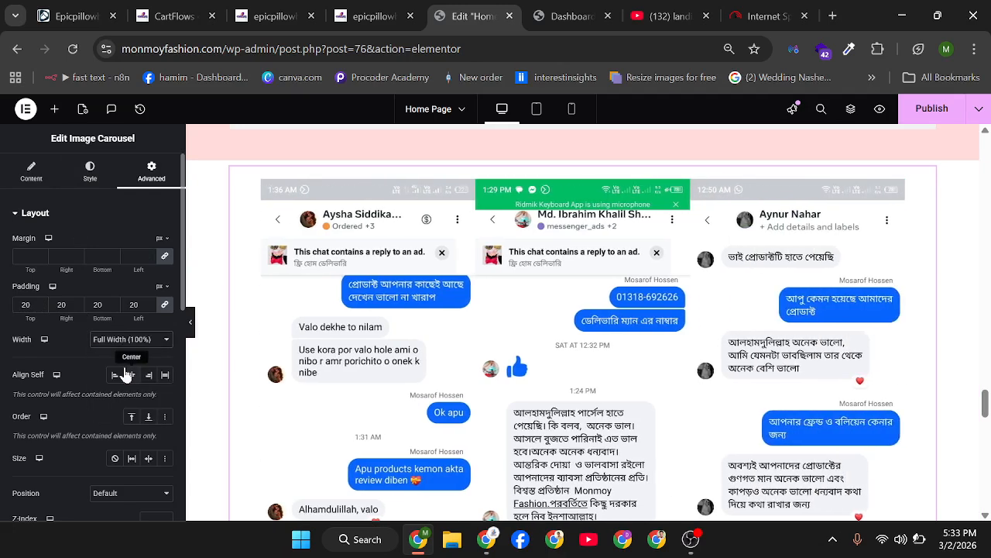
{"action": "left_click", "coordinate": [128, 339]}
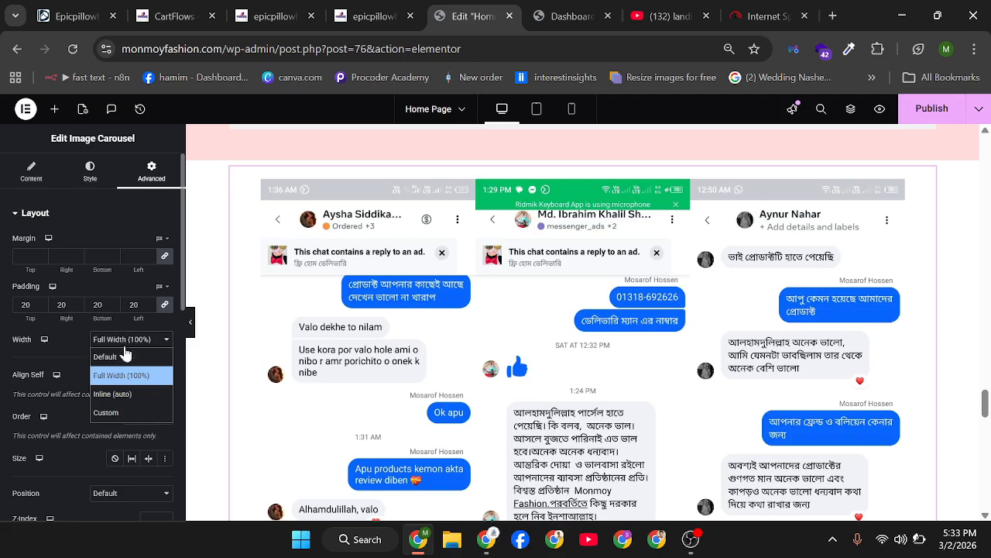
{"action": "left_click", "coordinate": [108, 357]}
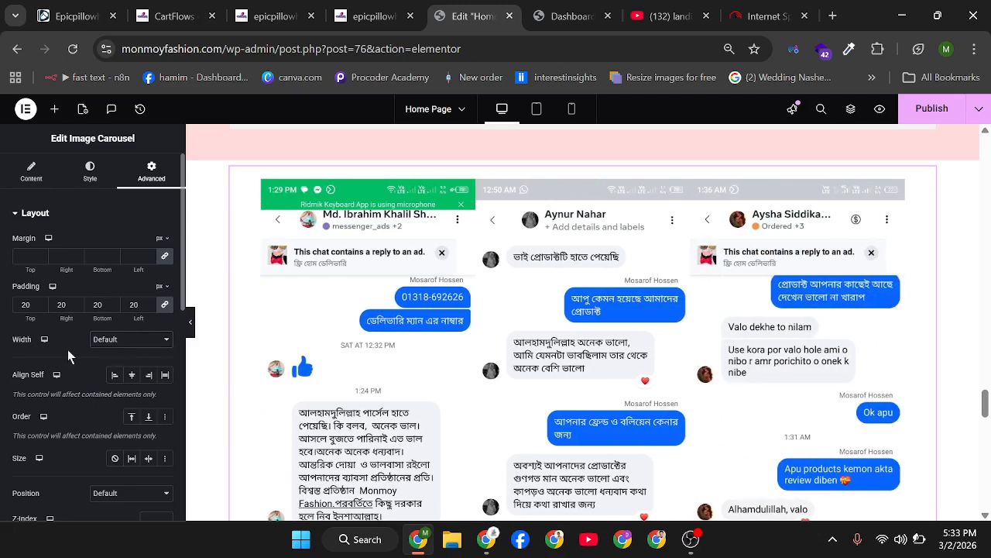
- Set the new carousel's border radius to 40 px on all corners
{"action": "scroll", "coordinate": [68, 349], "scroll_direction": "down", "scroll_amount": 3}
{"action": "scroll", "coordinate": [31, 256], "scroll_direction": "up", "scroll_amount": 5}
{"action": "left_click", "coordinate": [25, 214]}
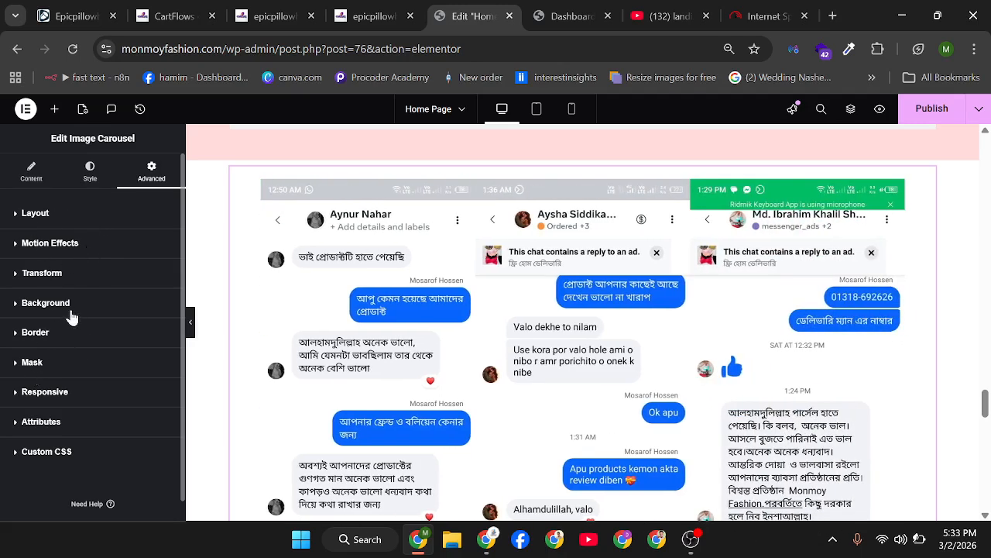
{"action": "left_click", "coordinate": [62, 336]}
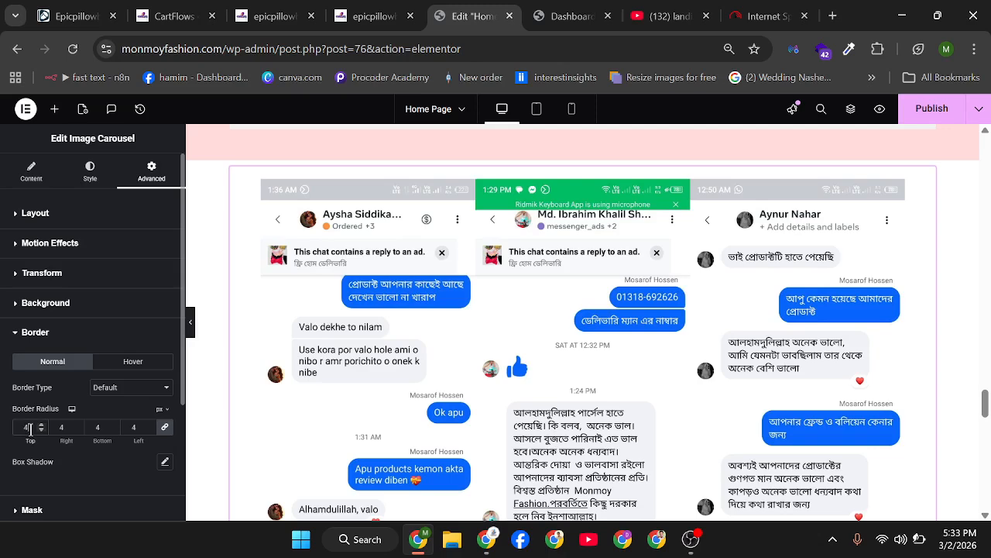
{"action": "left_click", "coordinate": [30, 430]}
{"action": "type", "text": "40"}
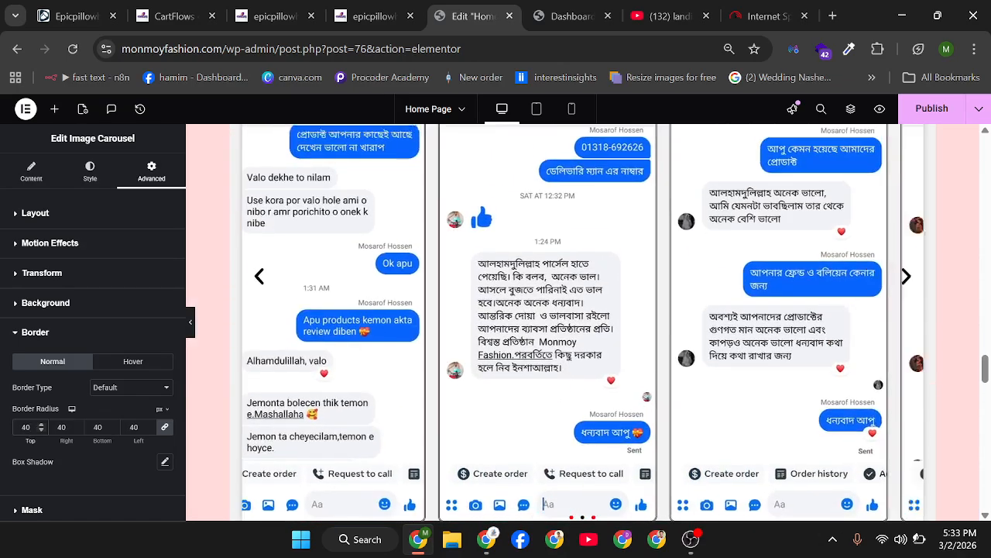
- Examine the style and advanced settings of the existing customer review carousel above for comparison
{"action": "scroll", "coordinate": [430, 337], "scroll_direction": "up", "scroll_amount": 1}
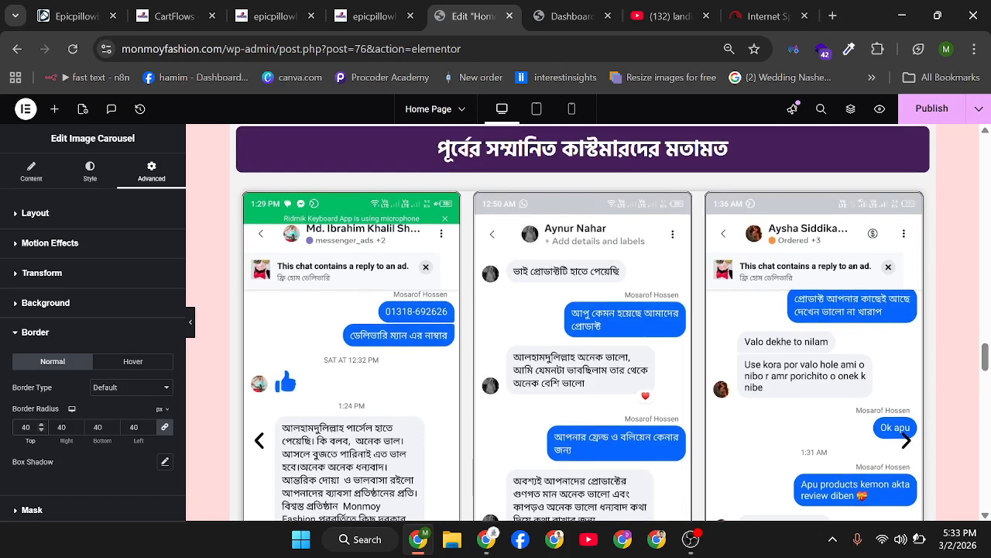
{"action": "left_click", "coordinate": [457, 248]}
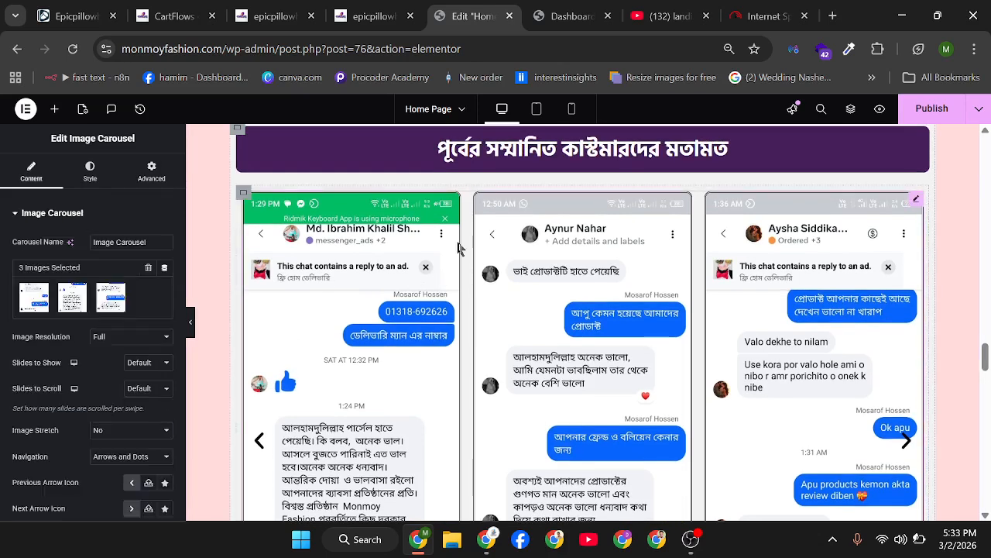
{"action": "left_click", "coordinate": [89, 173]}
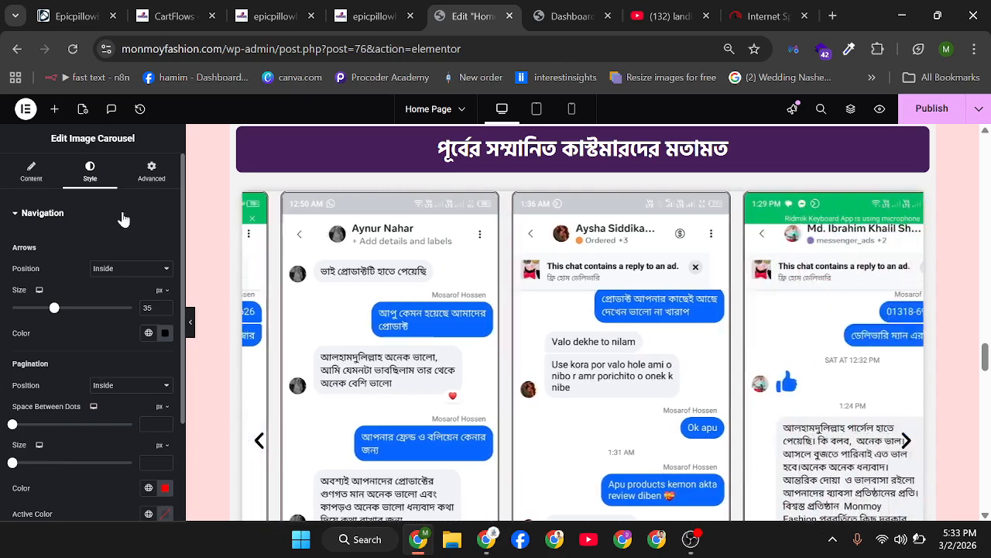
{"action": "left_click", "coordinate": [151, 165]}
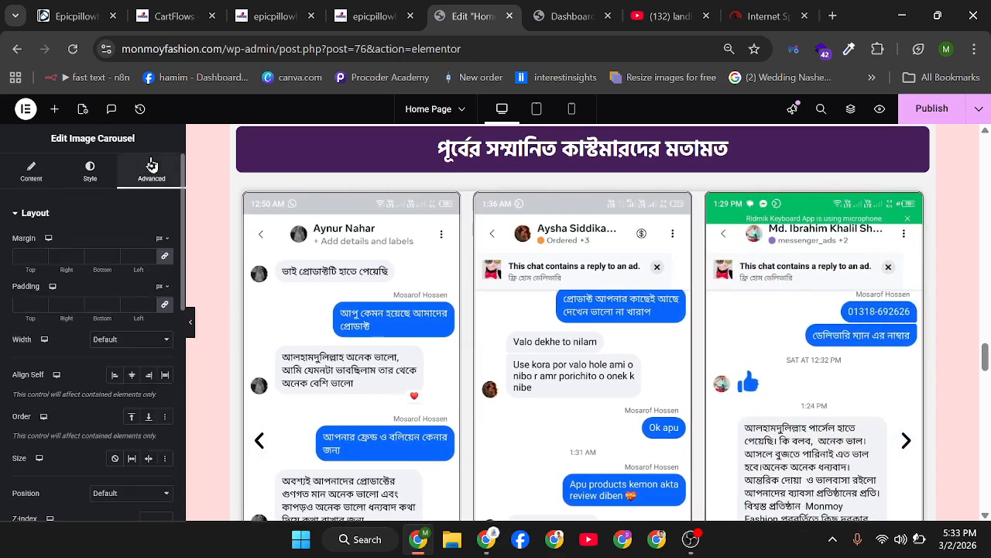
{"action": "left_click", "coordinate": [89, 170]}
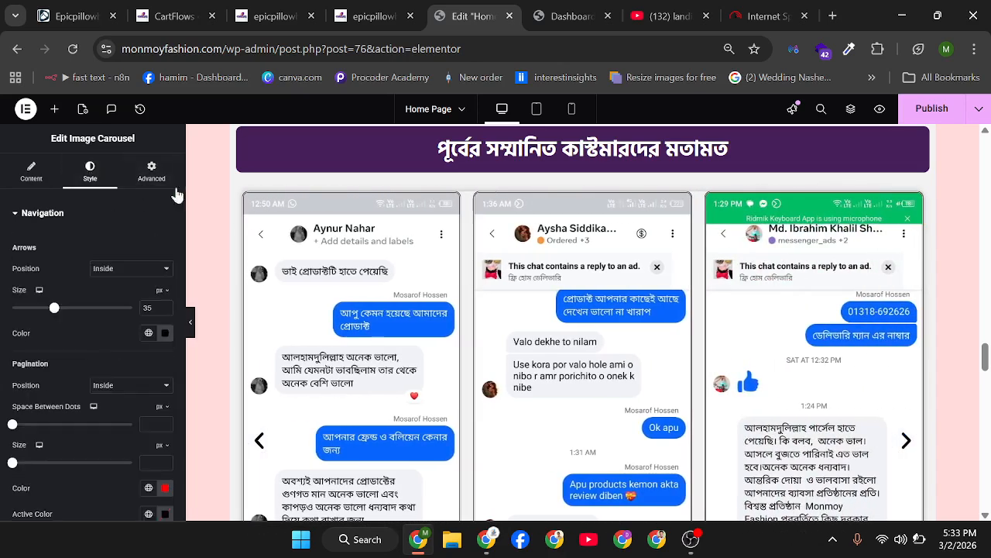
- Set the new carousel's navigation arrow size to 26 px
{"action": "scroll", "coordinate": [245, 263], "scroll_direction": "down", "scroll_amount": 9}
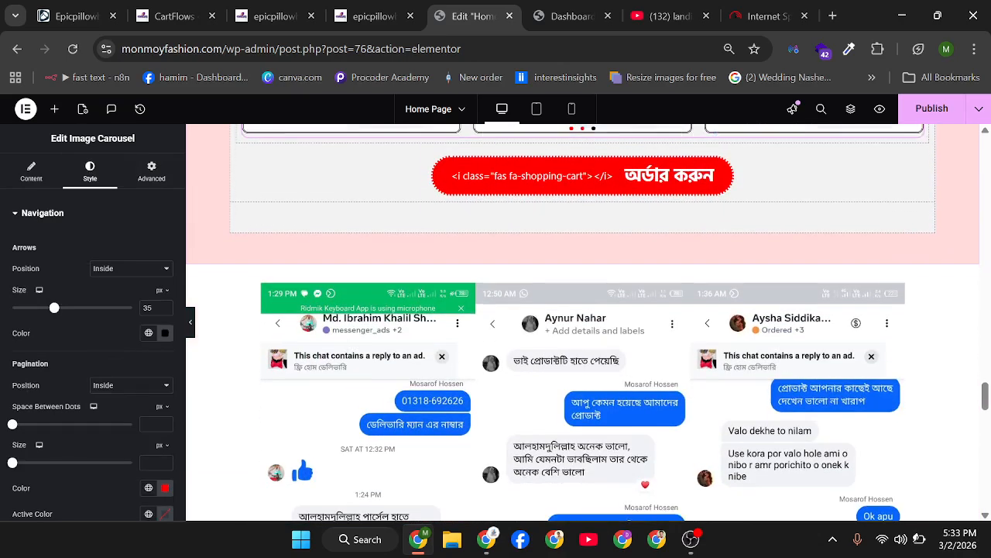
{"action": "left_click", "coordinate": [246, 263]}
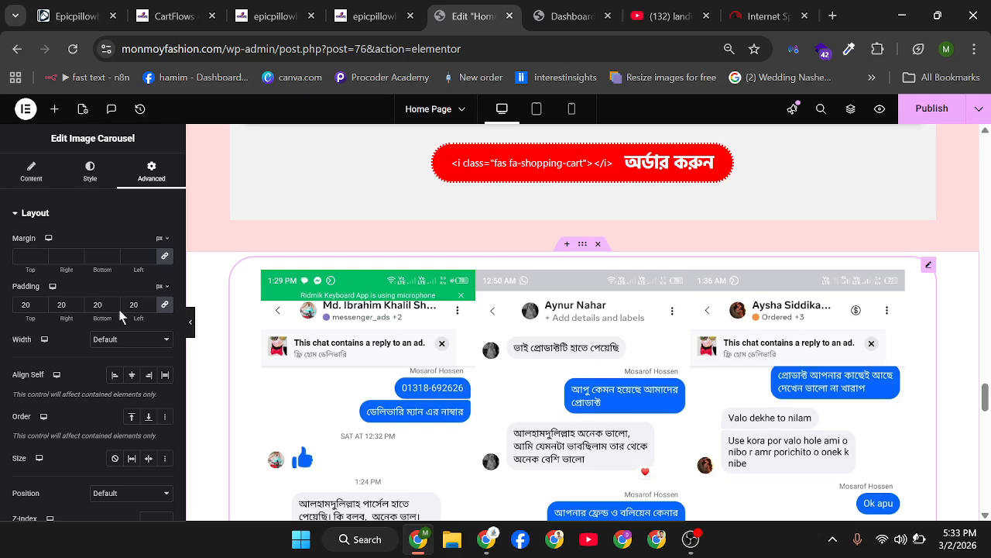
{"action": "left_click", "coordinate": [90, 177]}
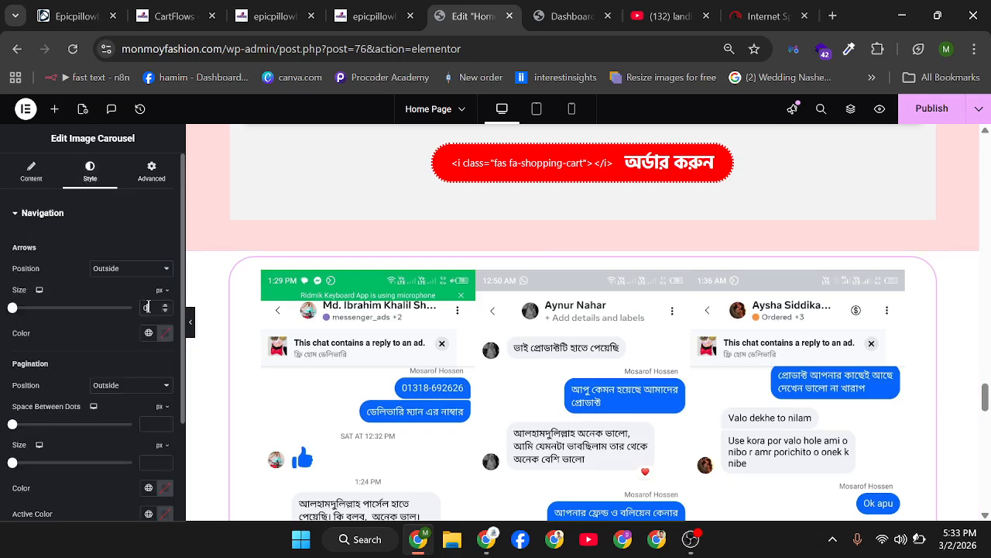
{"action": "key", "text": "BackSpace"}
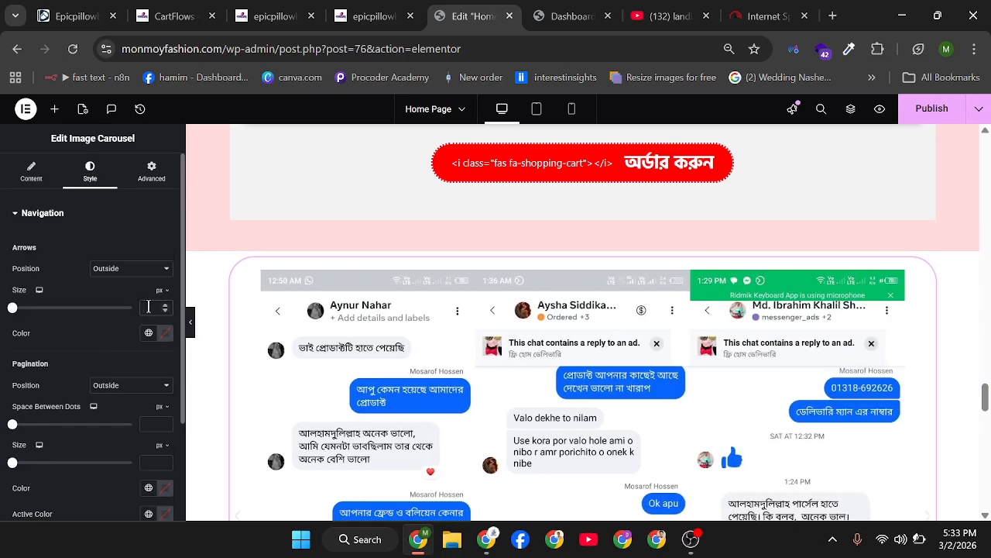
{"action": "type", "text": "26"}
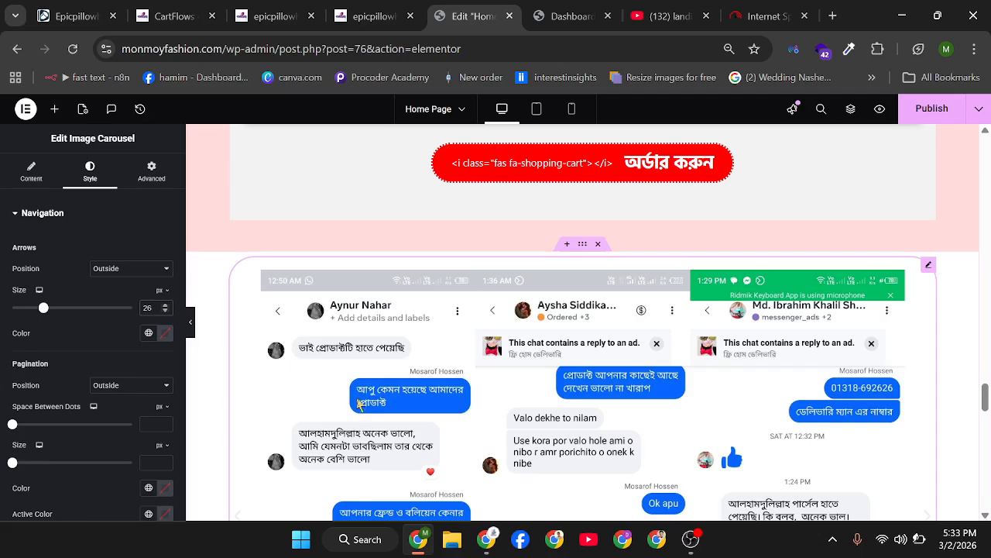
- Save the existing customer review section's outer container to Site Templates under the name "image carousel"
{"action": "scroll", "coordinate": [493, 346], "scroll_direction": "up", "scroll_amount": 5}
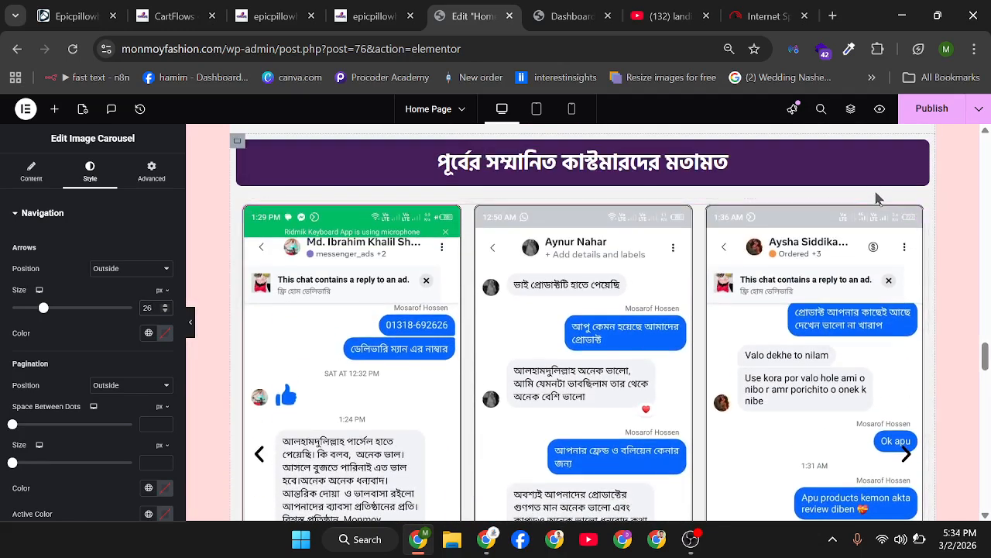
{"action": "scroll", "coordinate": [843, 186], "scroll_direction": "up", "scroll_amount": 2}
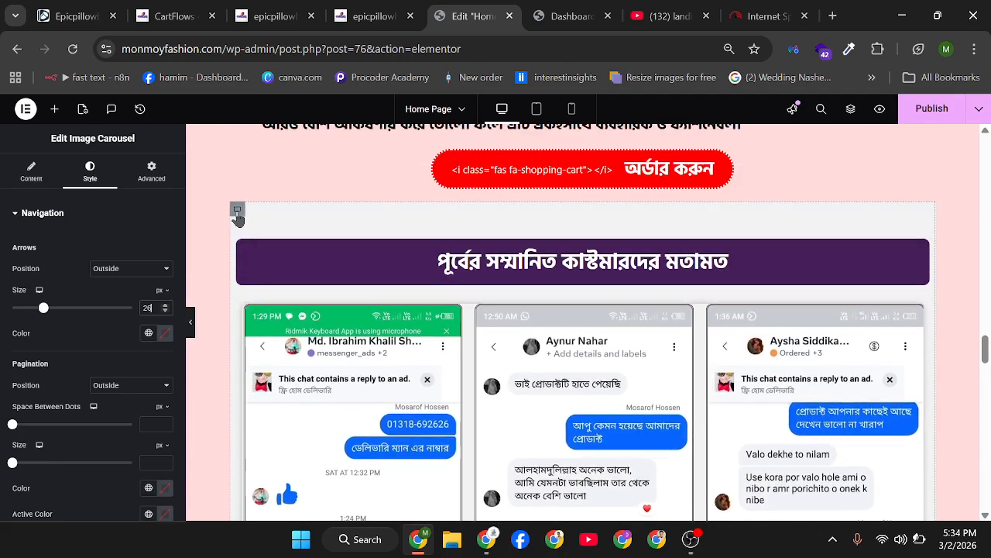
{"action": "left_click", "coordinate": [237, 210]}
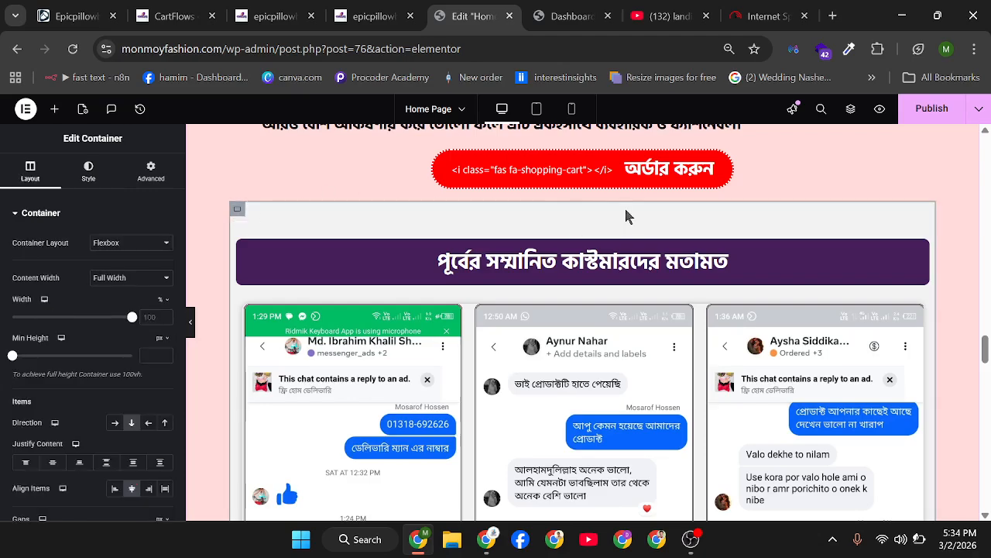
{"action": "scroll", "coordinate": [587, 177], "scroll_direction": "up", "scroll_amount": 2}
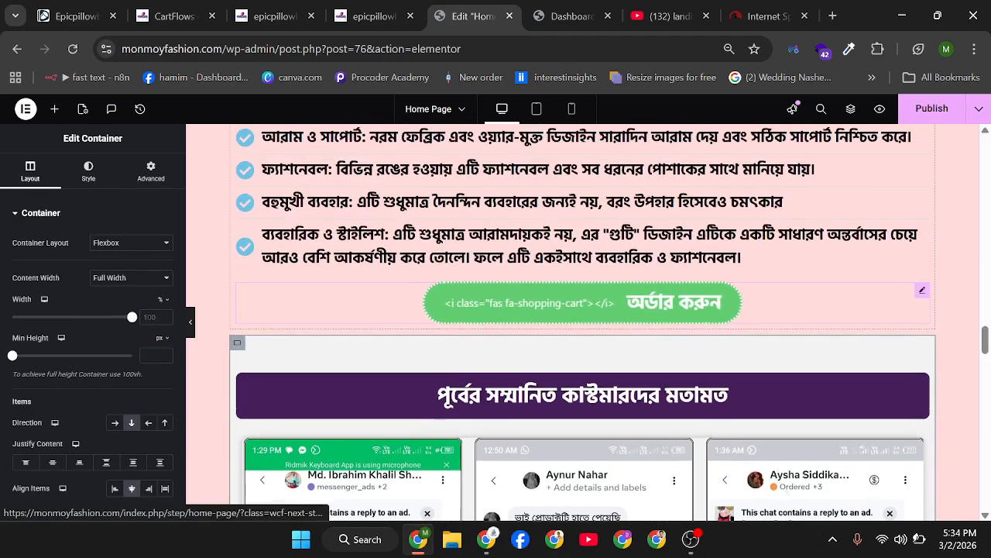
{"action": "scroll", "coordinate": [635, 271], "scroll_direction": "down", "scroll_amount": 2}
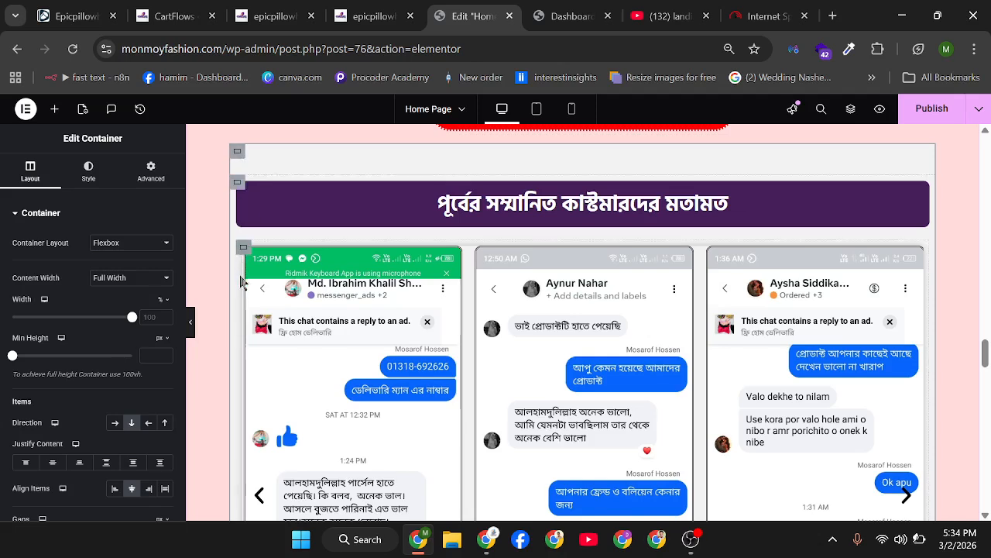
{"action": "right_click", "coordinate": [237, 152]}
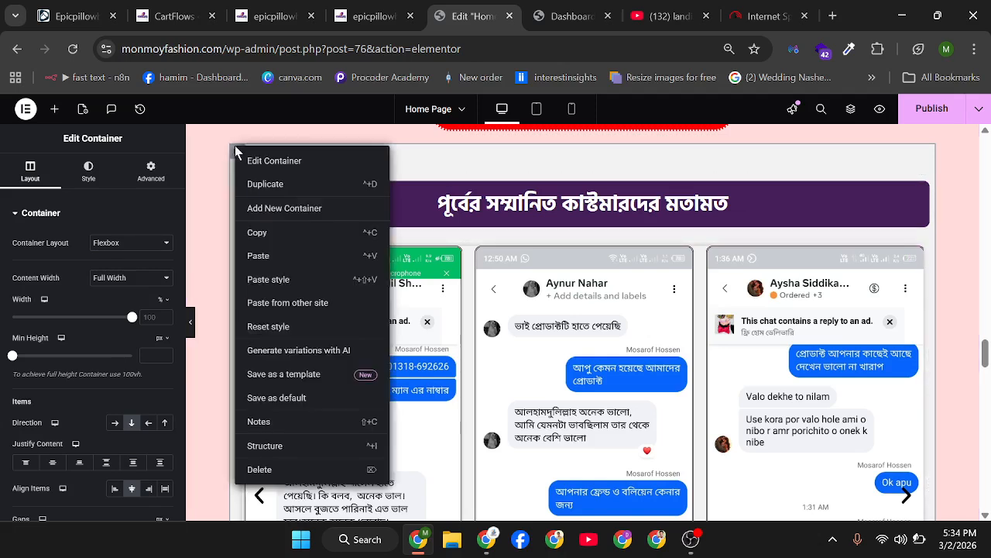
{"action": "left_click", "coordinate": [293, 375]}
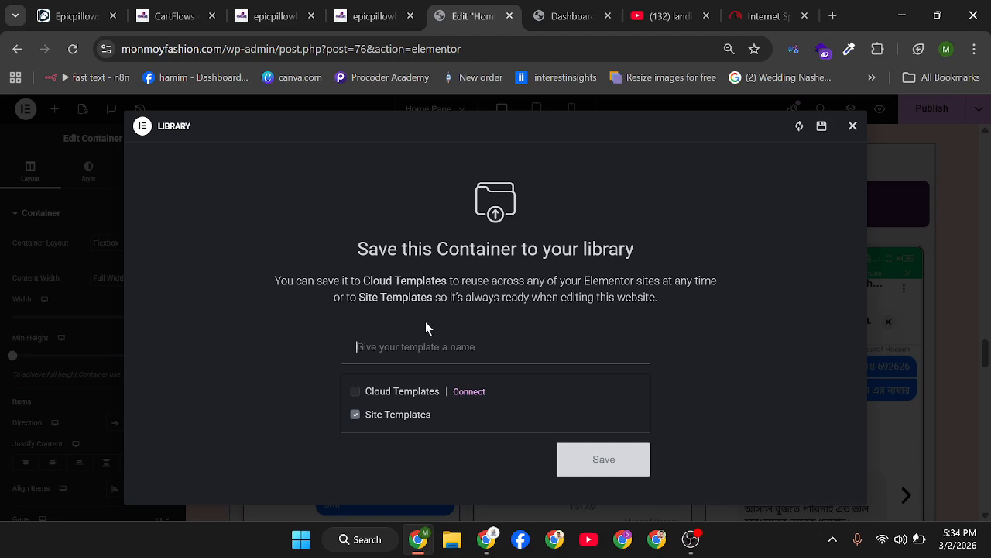
{"action": "type", "text": "i"}
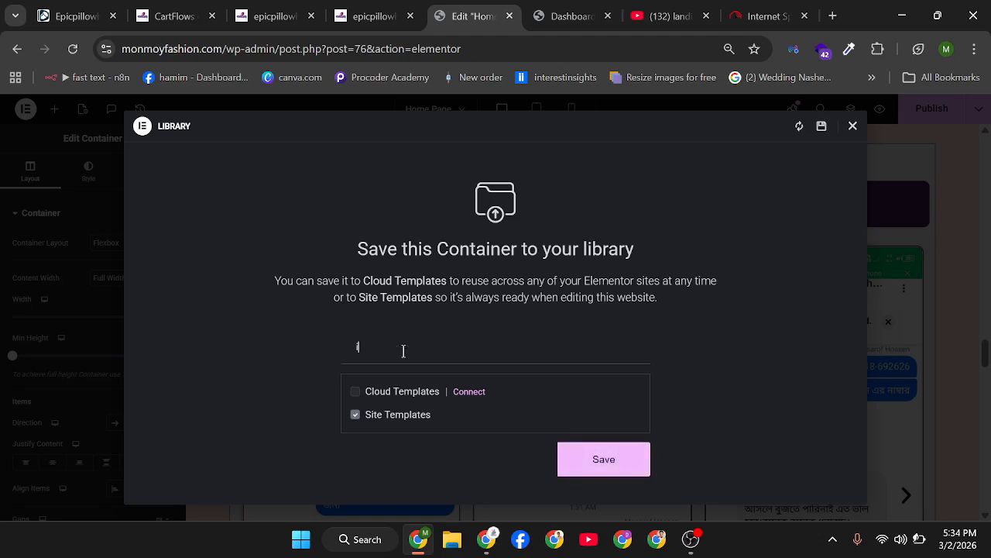
{"action": "type", "text": "mage car"}
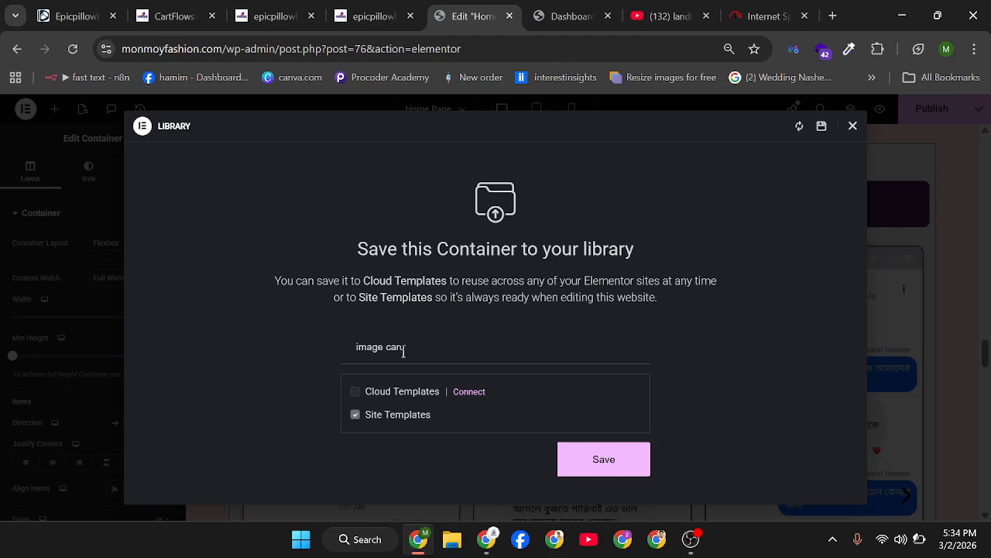
{"action": "type", "text": "ouse"}
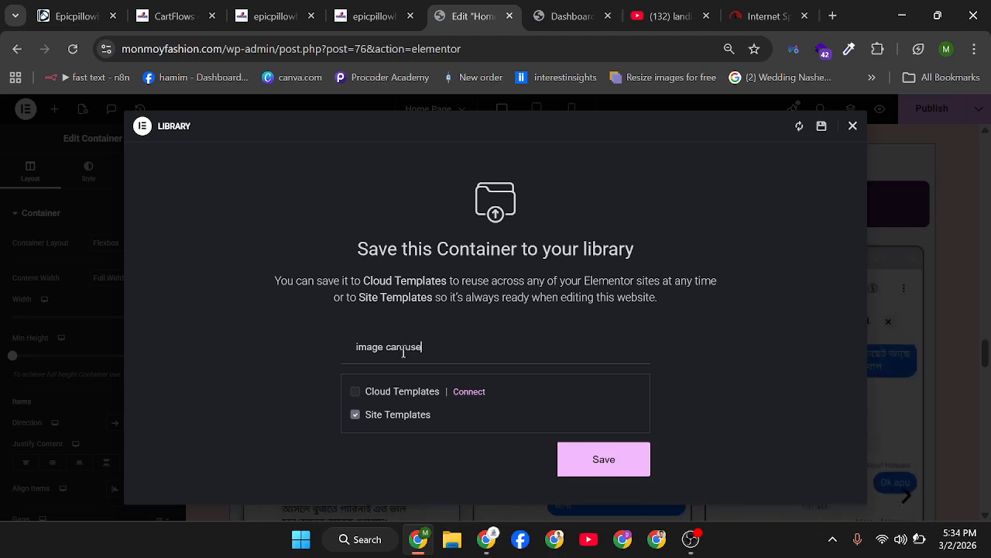
{"action": "type", "text": "l"}
{"action": "left_click", "coordinate": [605, 474]}
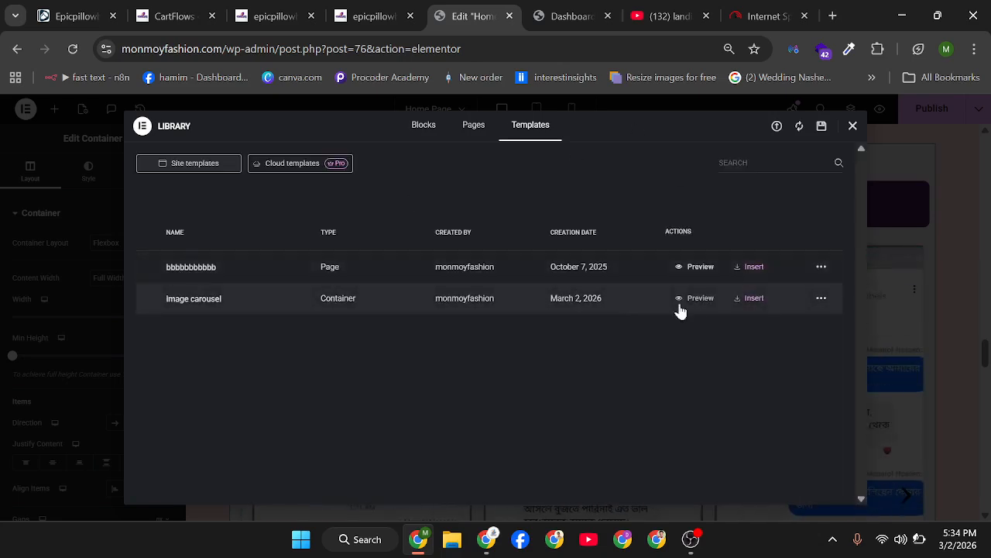
- Export the image carousel container template from the library as a file, accepting the leave-site prompt
{"action": "left_click", "coordinate": [821, 301]}
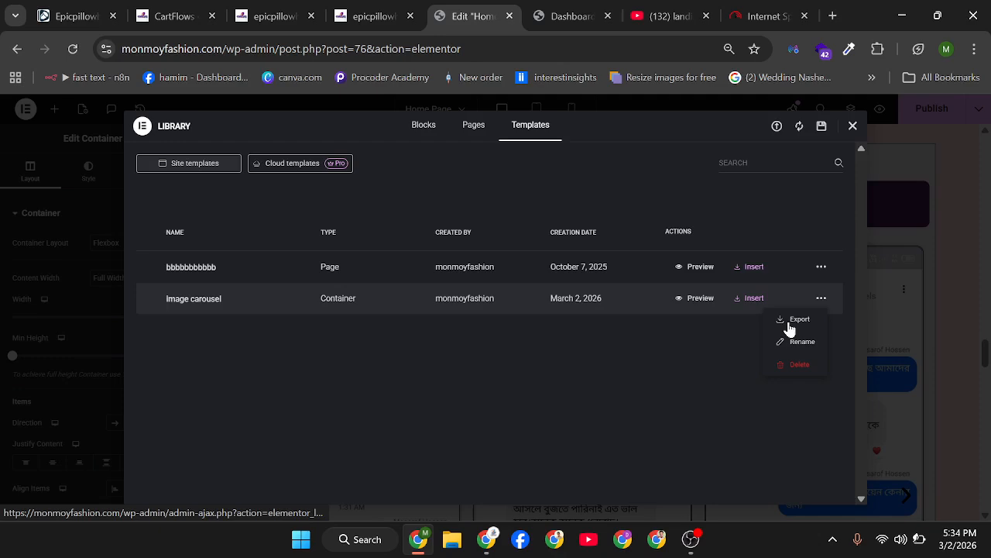
{"action": "left_click", "coordinate": [795, 323]}
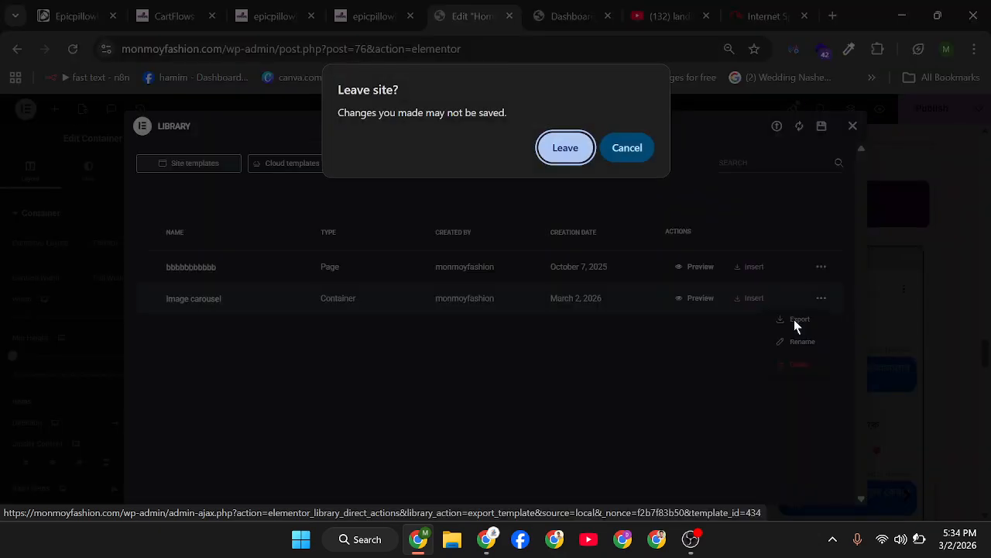
{"action": "left_click", "coordinate": [555, 148]}
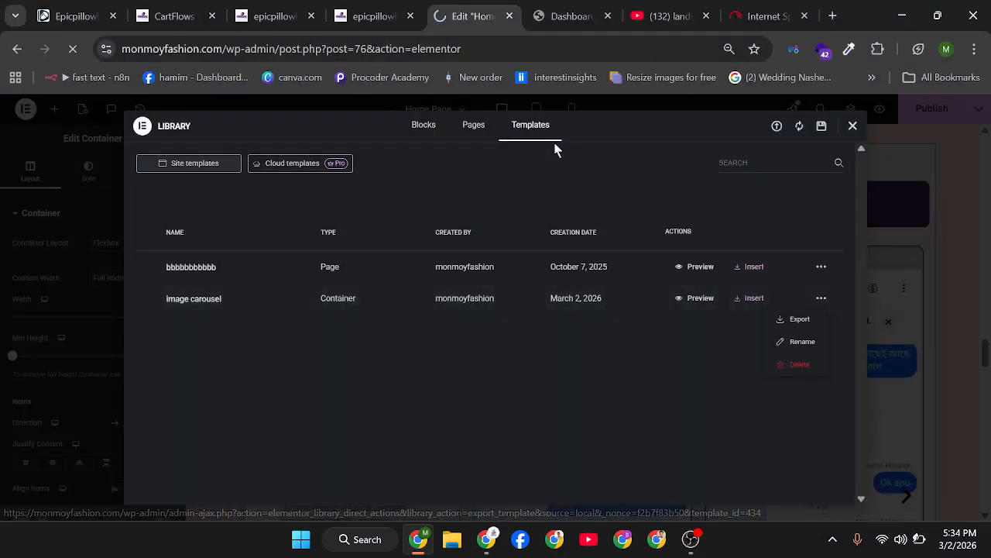
{"action": "mouse_move", "coordinate": [809, 79]}
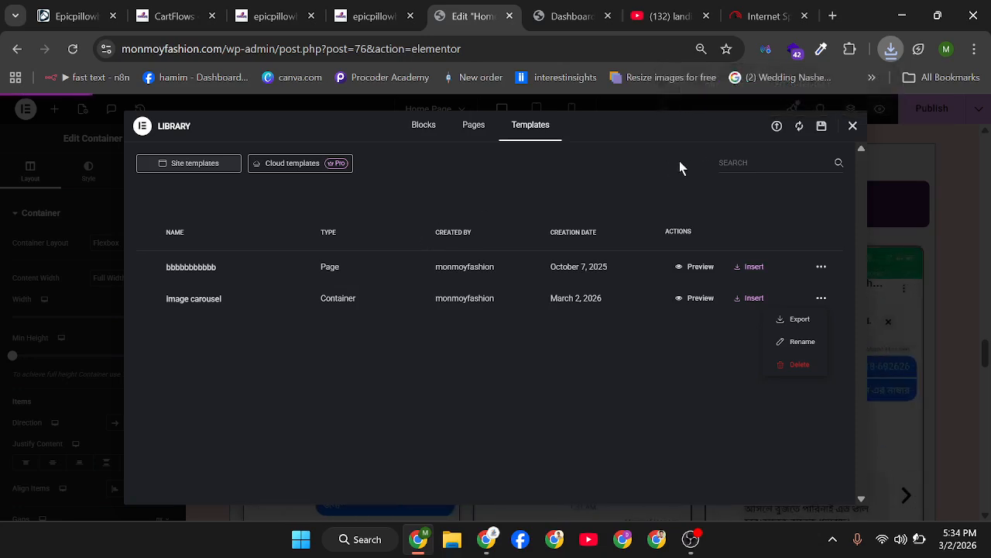
{"action": "left_click", "coordinate": [775, 127]}
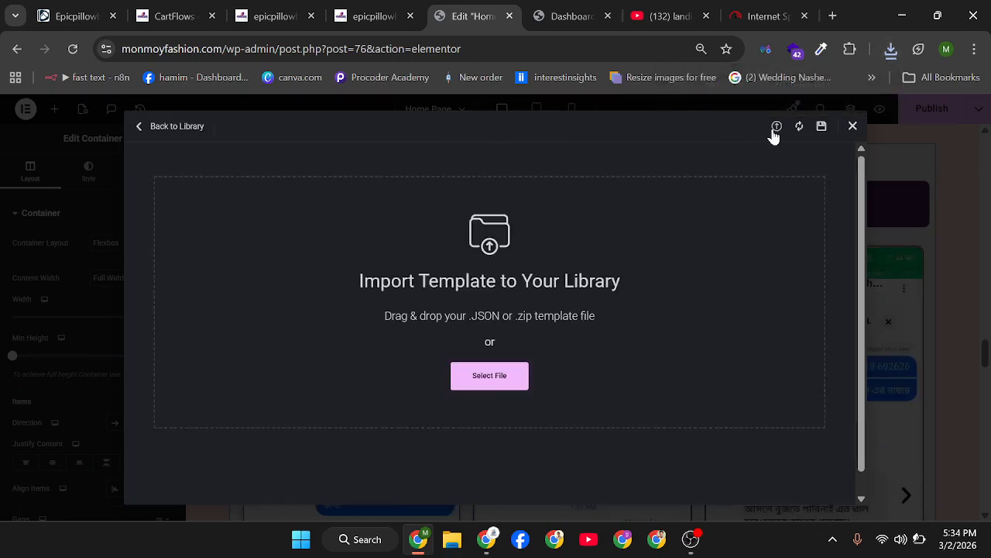
{"action": "left_click", "coordinate": [505, 384]}
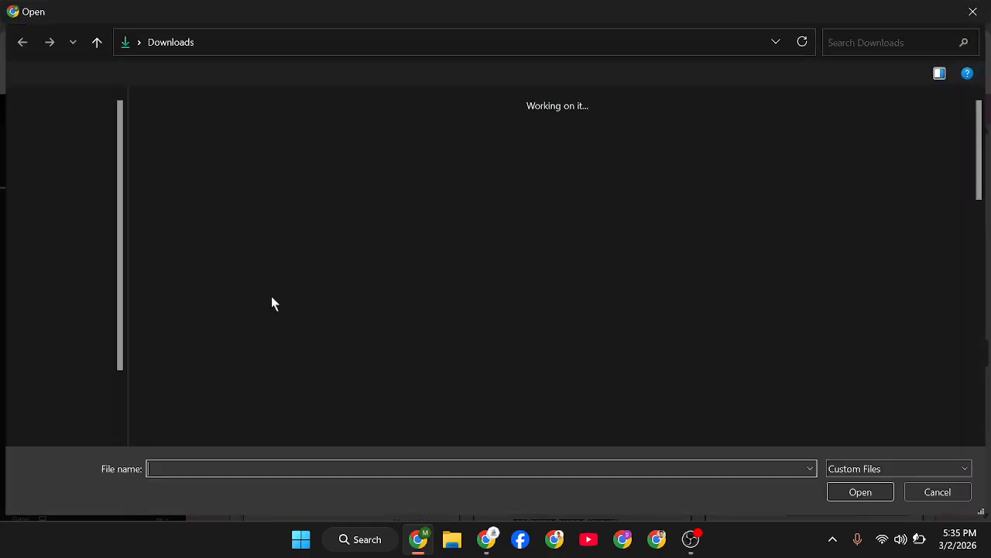
{"action": "left_click", "coordinate": [200, 202]}
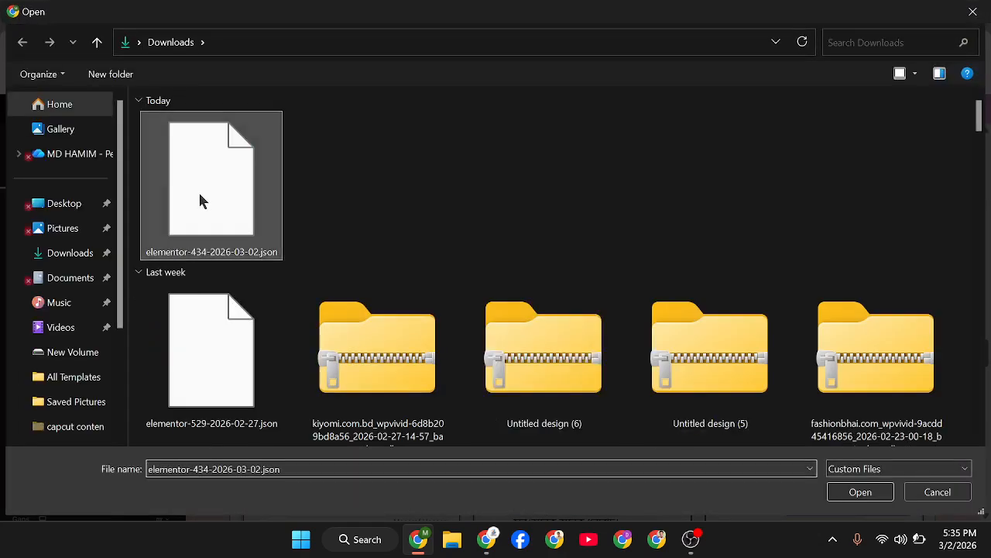
{"action": "left_click", "coordinate": [974, 10]}
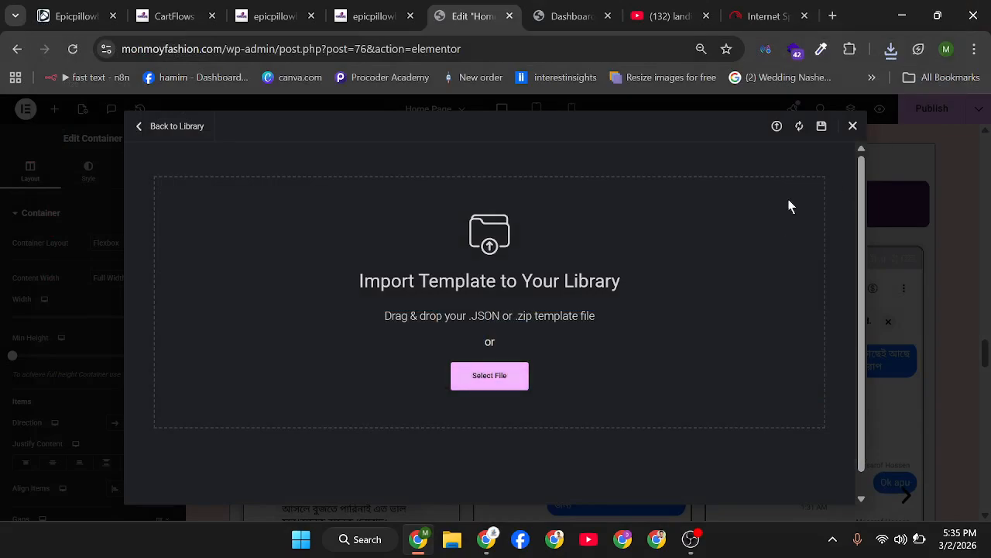
{"action": "left_click", "coordinate": [853, 126]}
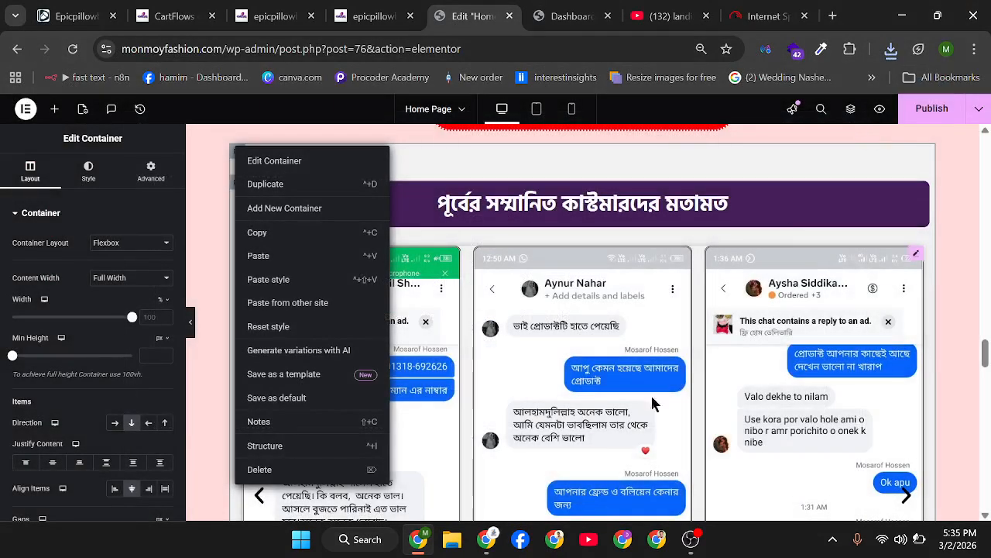